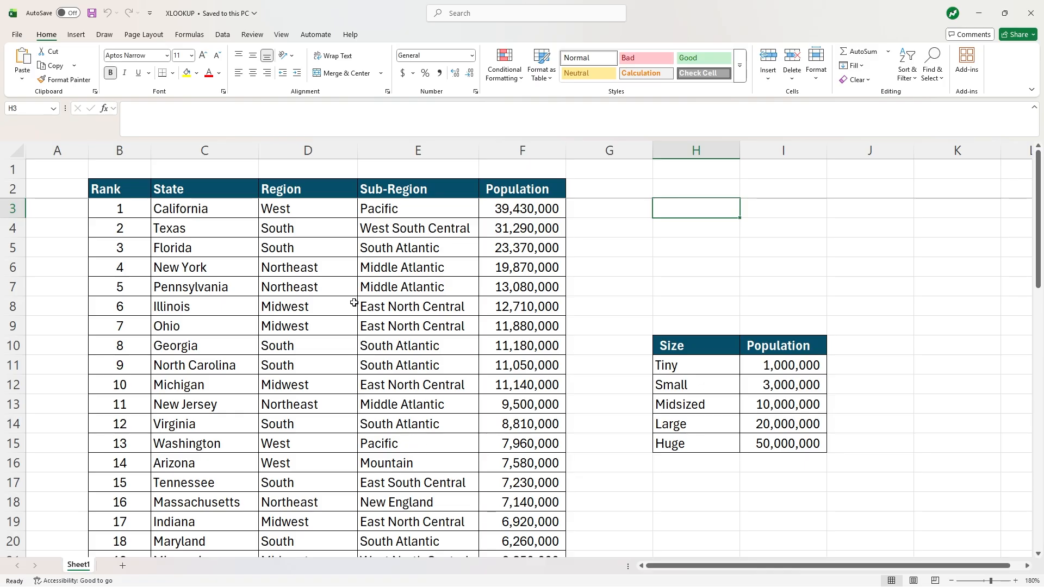
Enter Kentucky as the state to look up in cell H3.
scroll(256, 236, "down", 7)
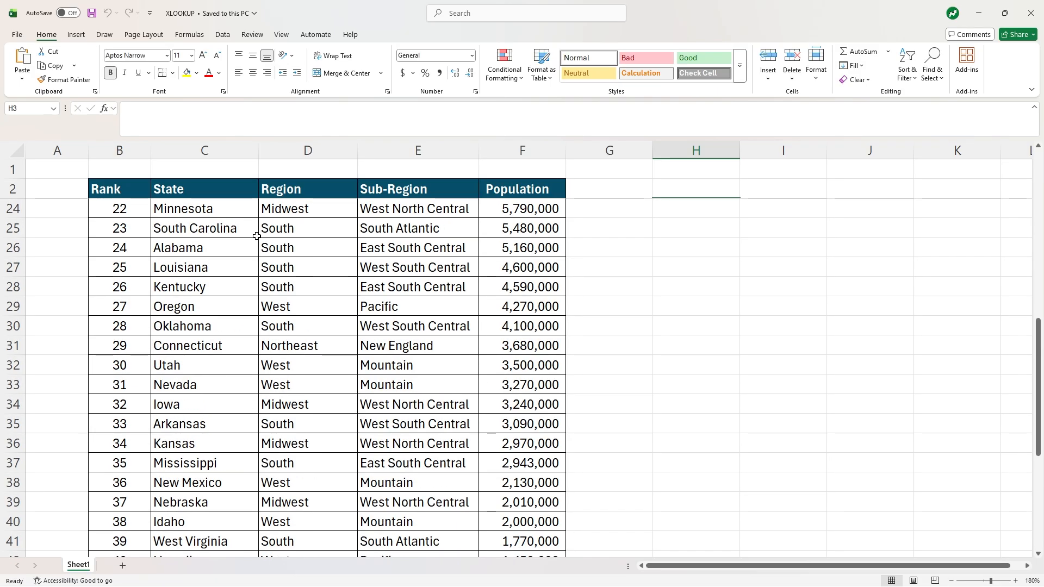
scroll(256, 236, "down", 5)
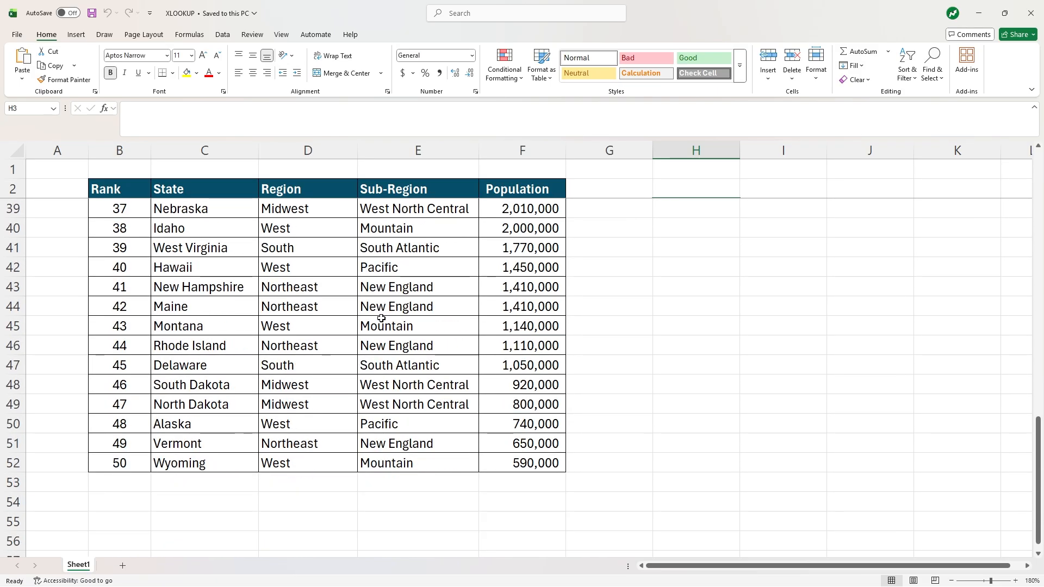
scroll(381, 318, "up", 12)
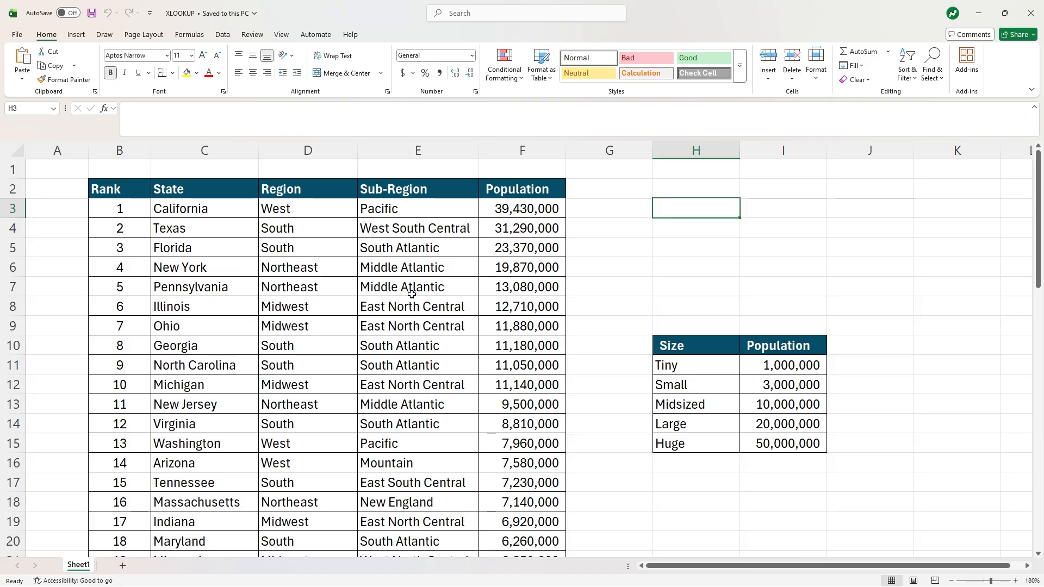
type("Kentucky")
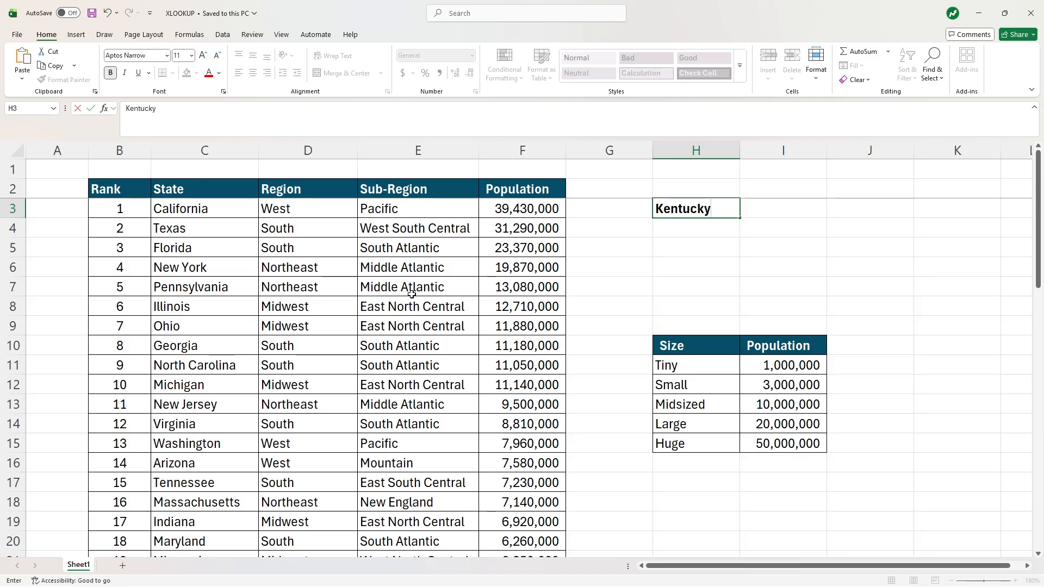
key("Tab")
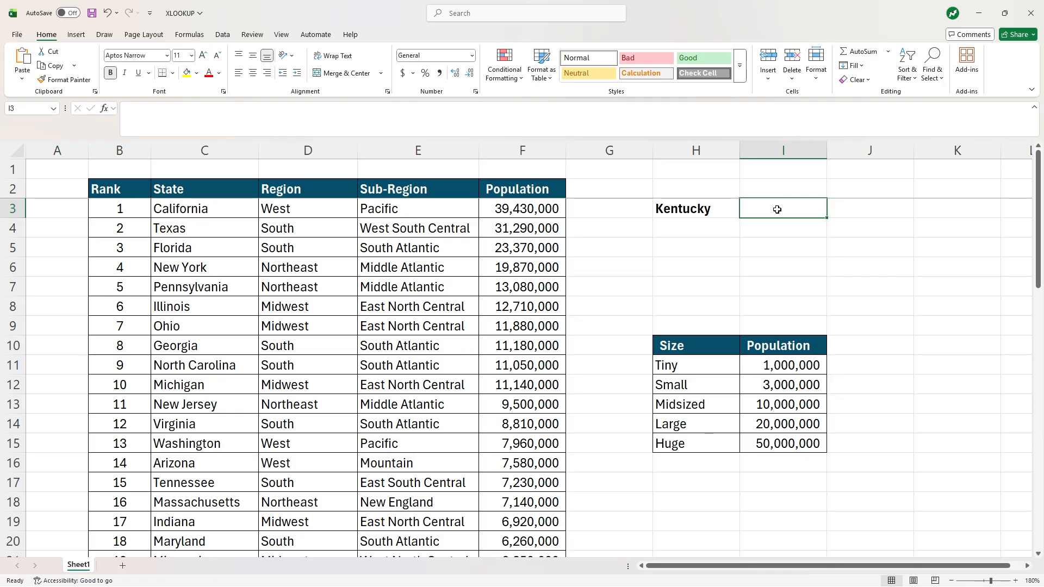
Enter =XLOOKUP(H3,C:C,F:F) in cell I3 to return the population of the state in H3.
type("=")
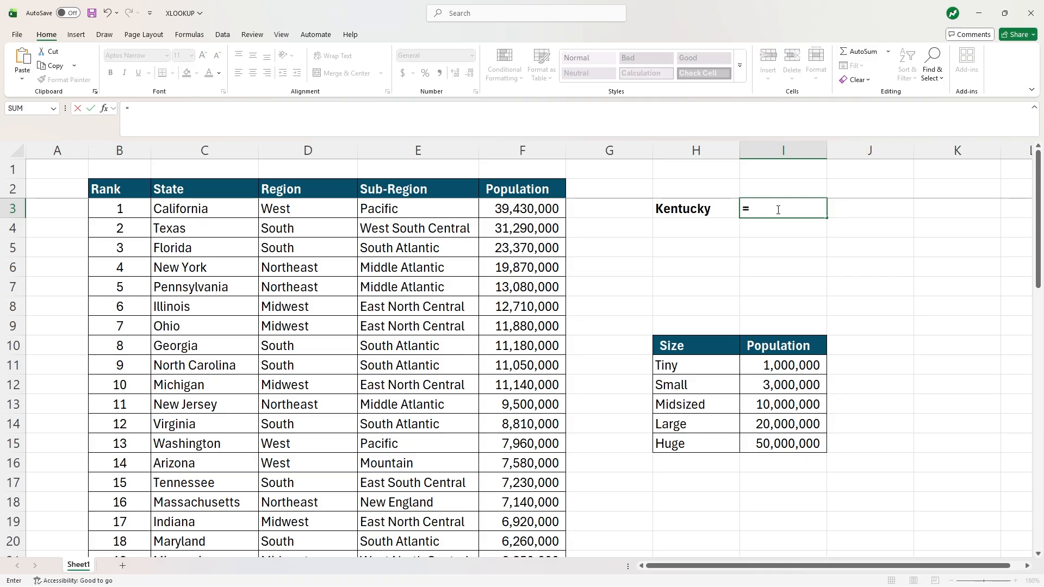
type("XLOOKUP")
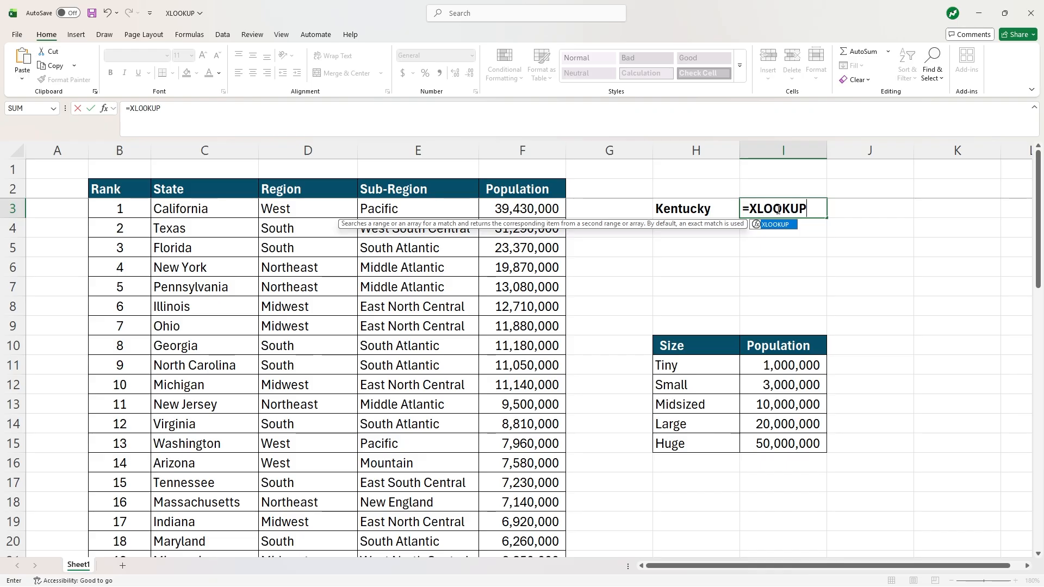
type("(")
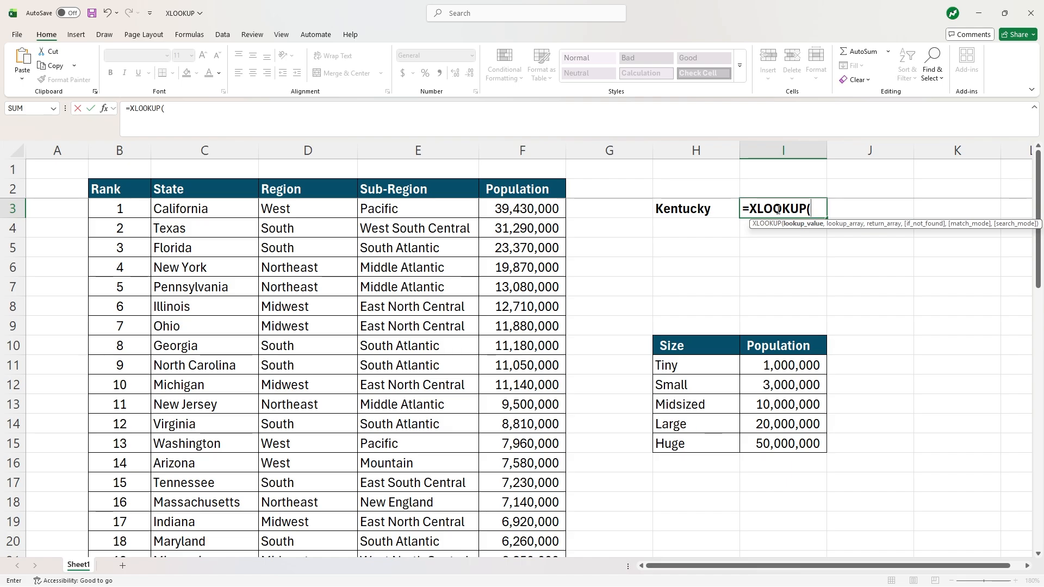
left_click(713, 208)
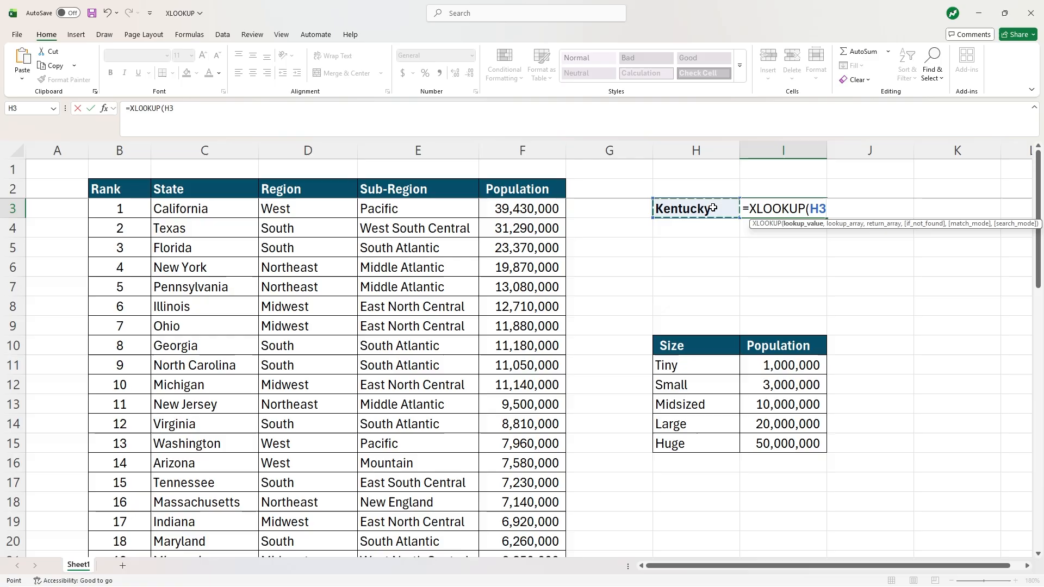
type(",")
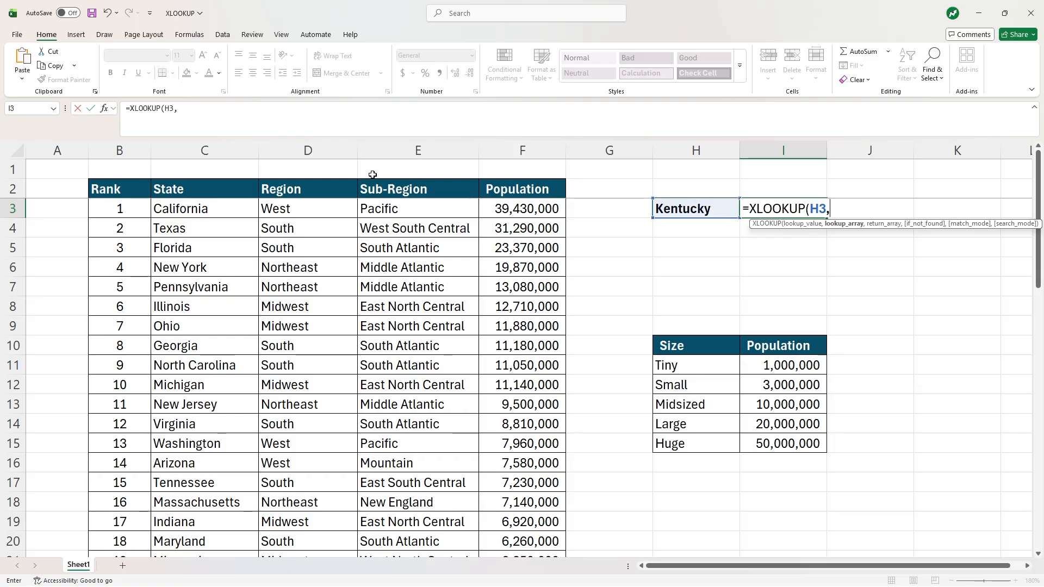
left_click(221, 147)
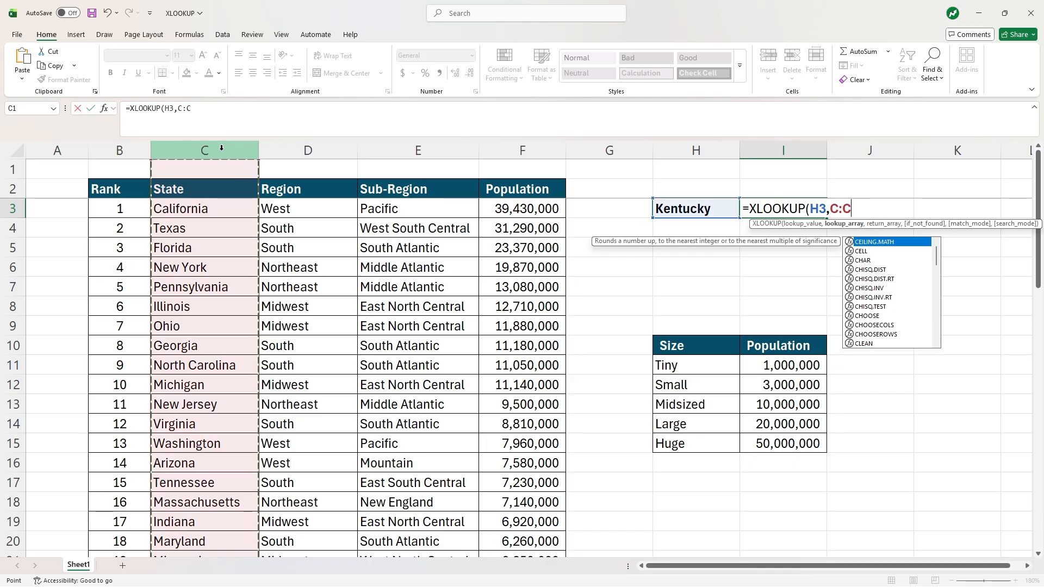
type(",")
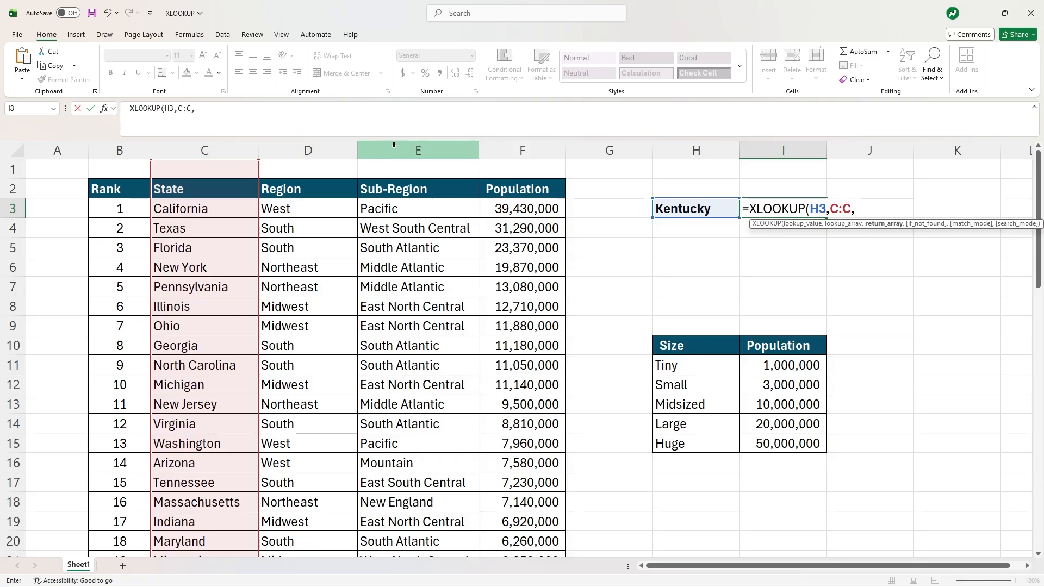
left_click(503, 149)
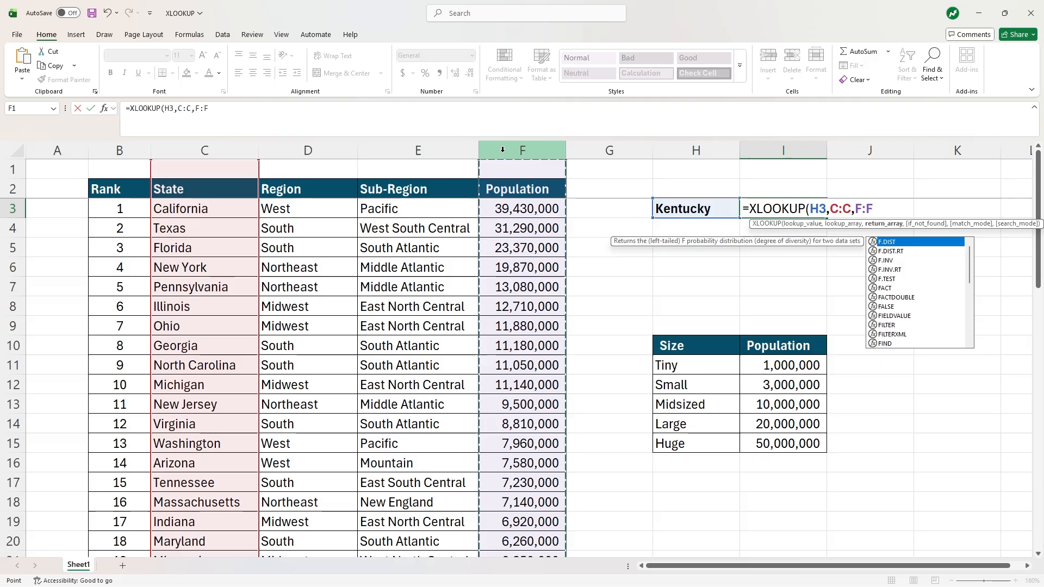
type(")")
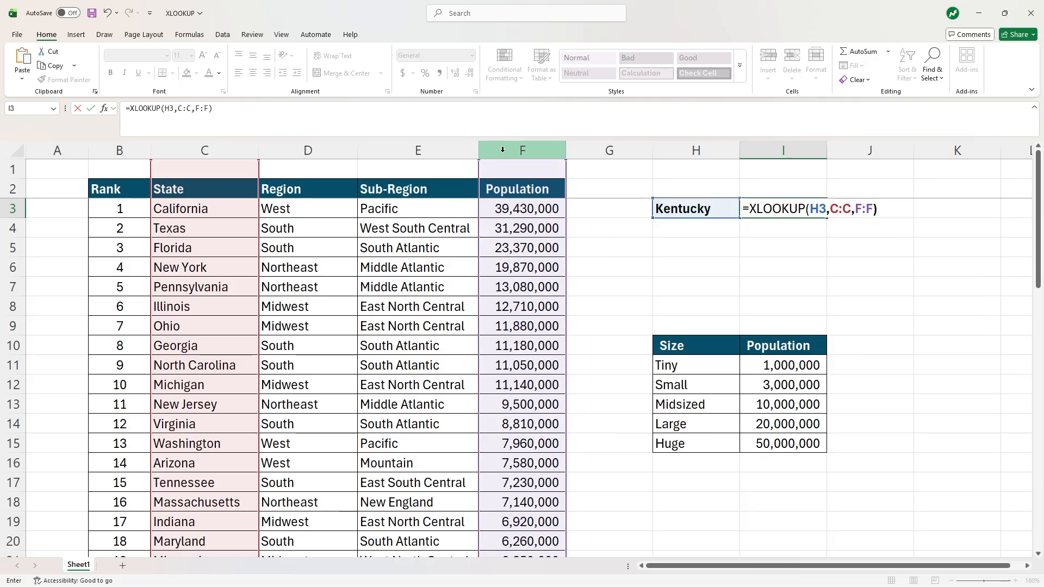
key("Return")
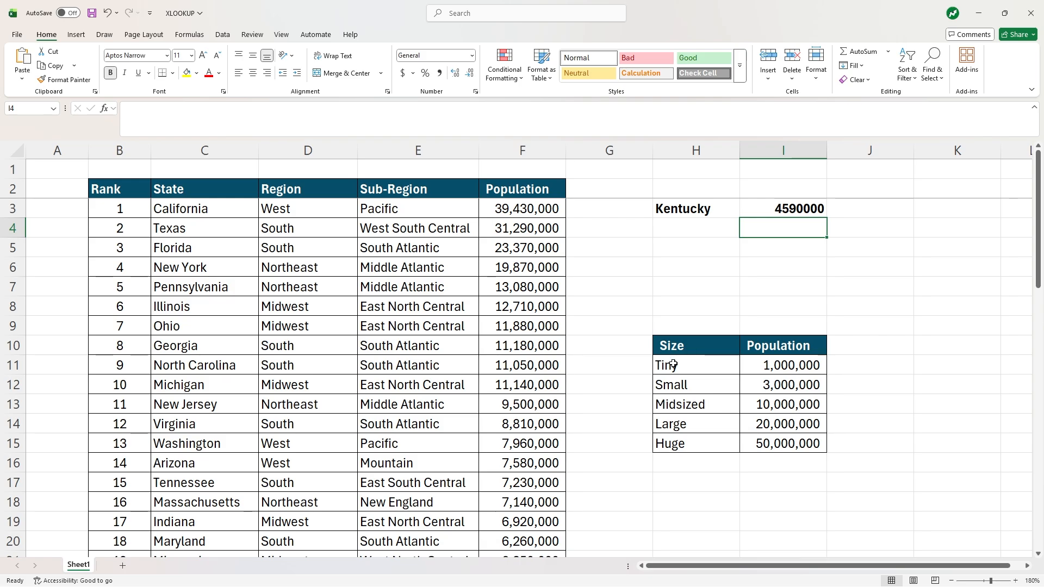
Copy the formatting of the Tiny row, H11:I11, onto the lookup cells H3:I3.
left_click_drag(666, 364, 783, 366)
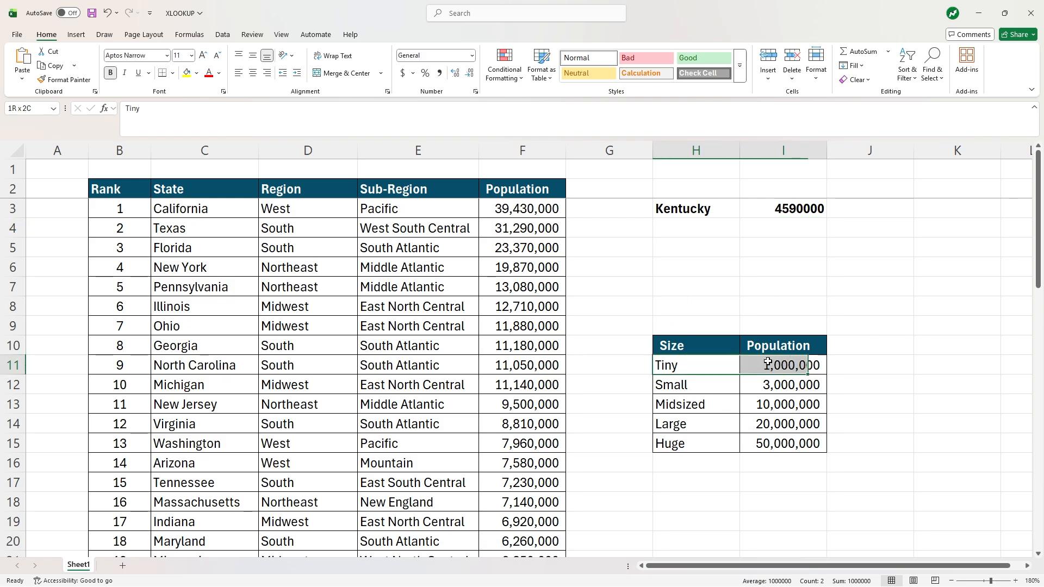
left_click(65, 79)
left_click(680, 209)
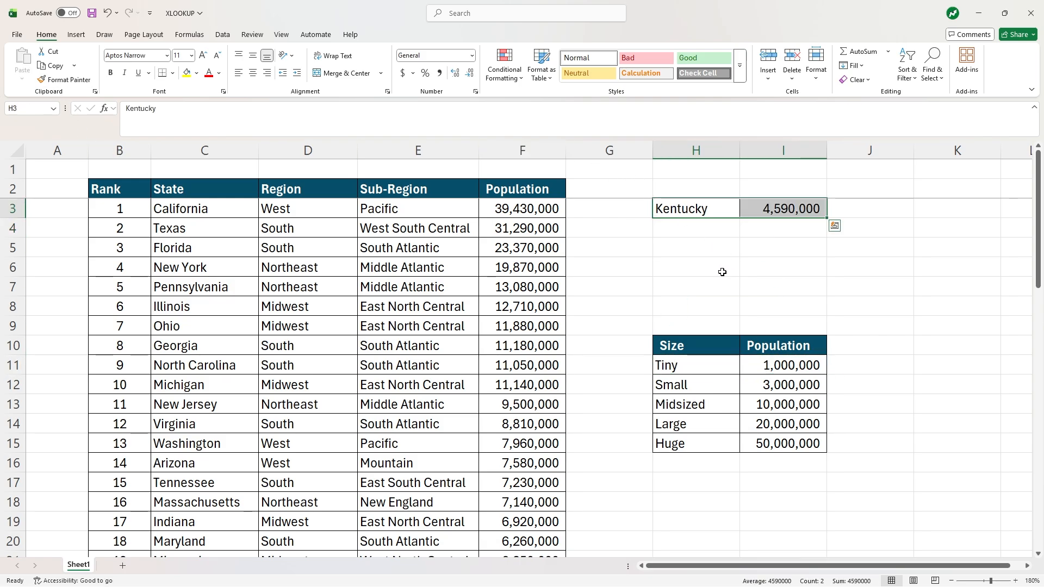
left_click(708, 255)
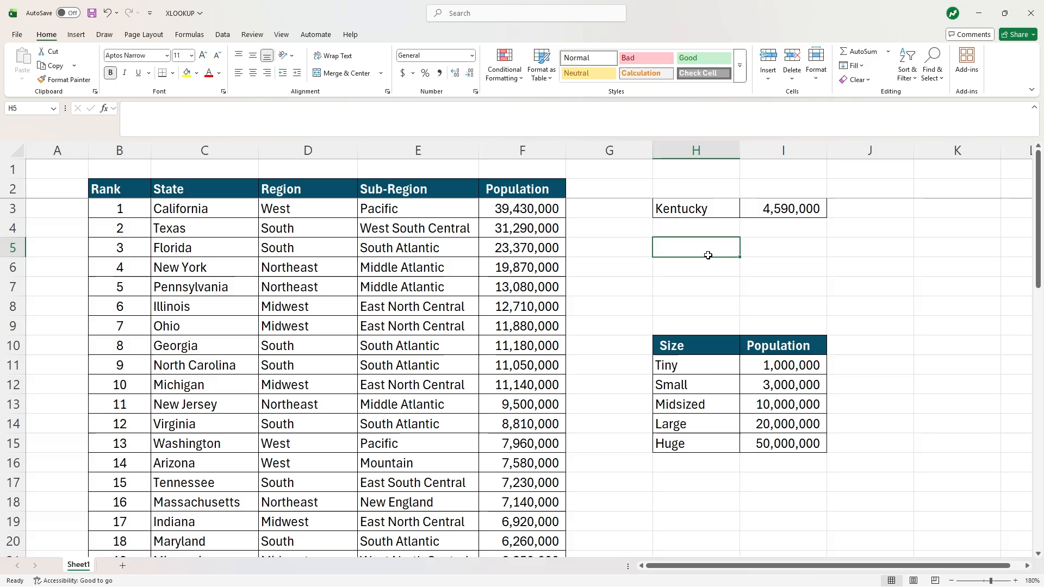
Find Kentucky's row in the state table to check its population against the lookup result.
left_click(724, 210)
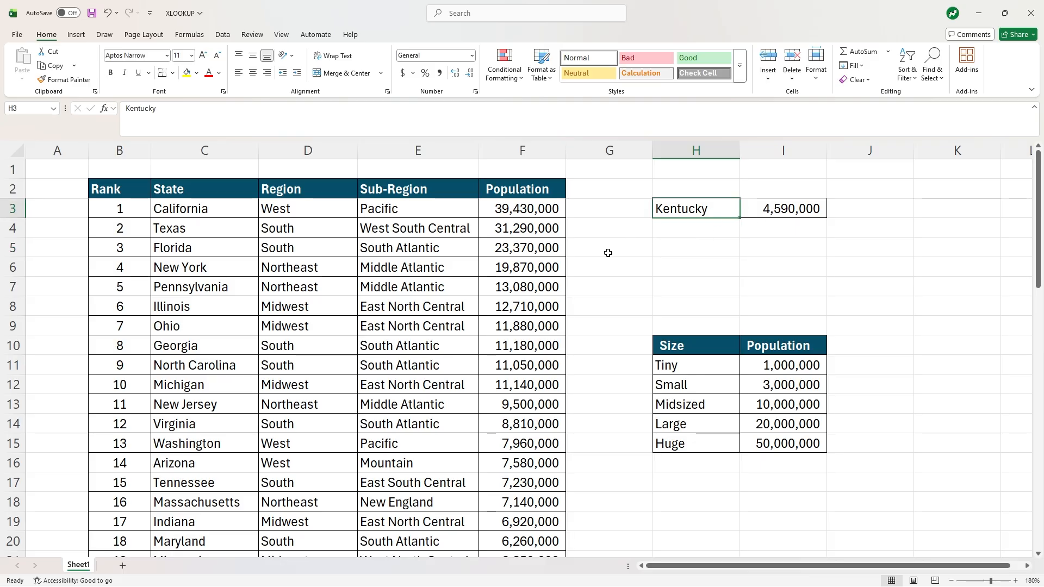
scroll(460, 294, "down", 5)
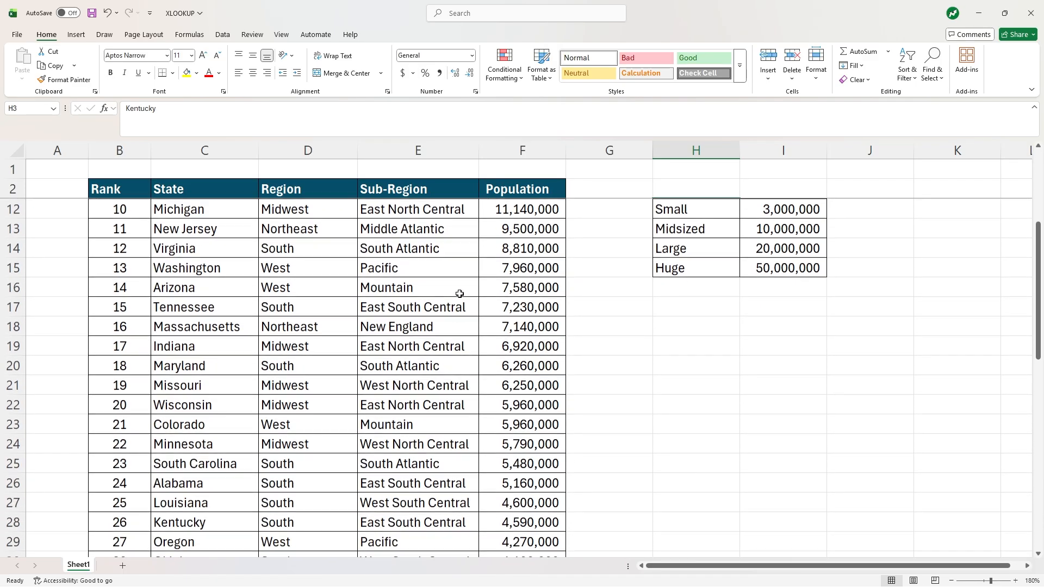
left_click_drag(116, 404, 565, 405)
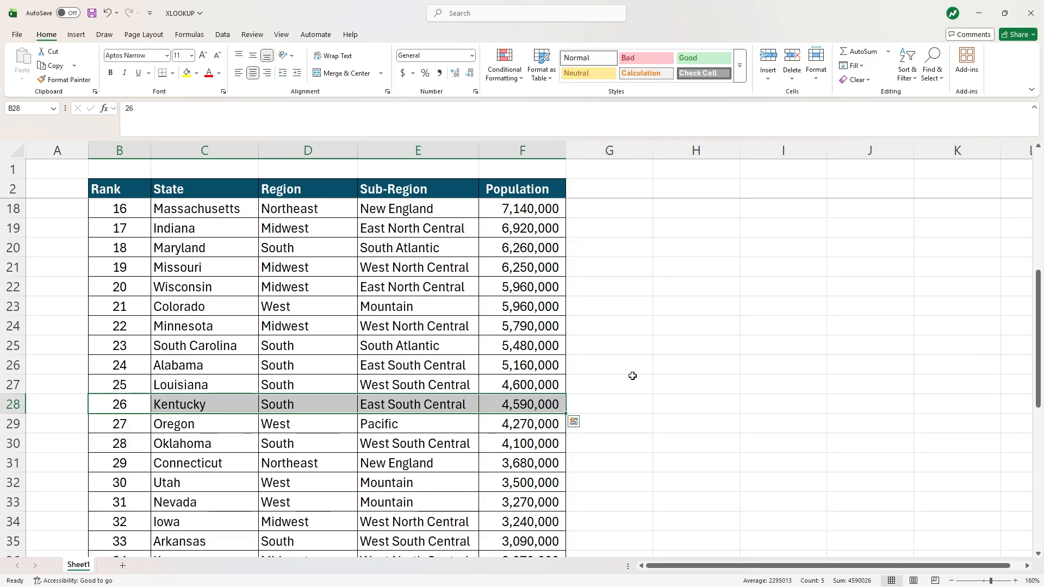
scroll(633, 376, "up", 5)
Change the return array of the XLOOKUP formula in I3 to the Sub-Region column, E:E.
left_click(806, 216)
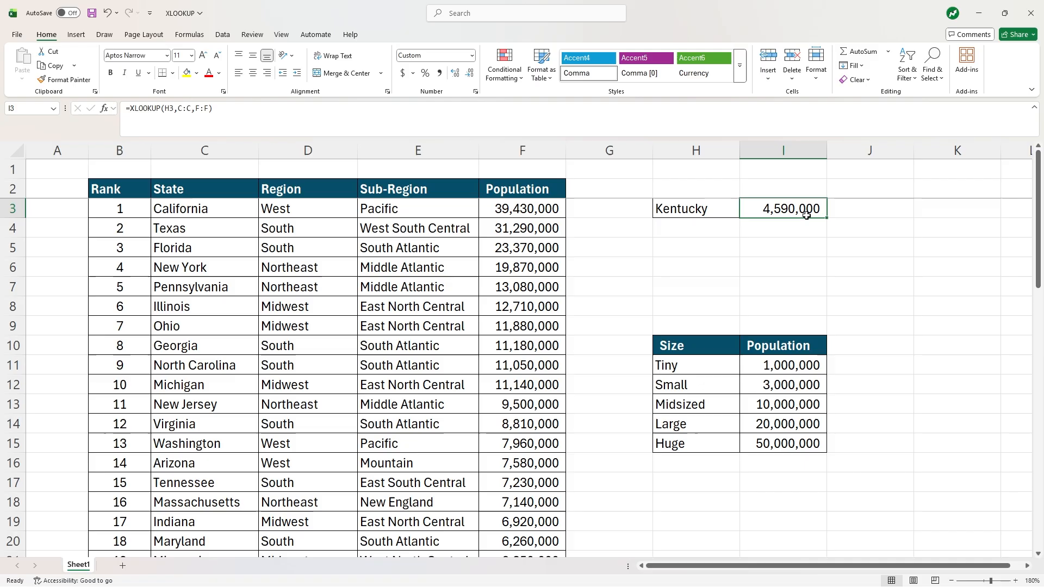
left_click(206, 108)
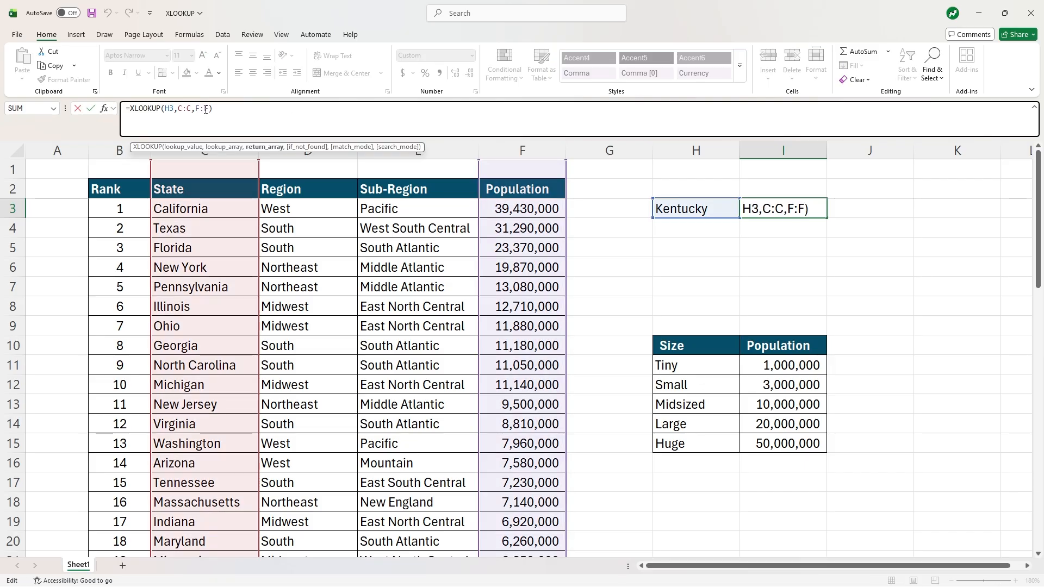
left_click(208, 110)
key("BackSpace")
key("BackSpace")
key("BackSpace")
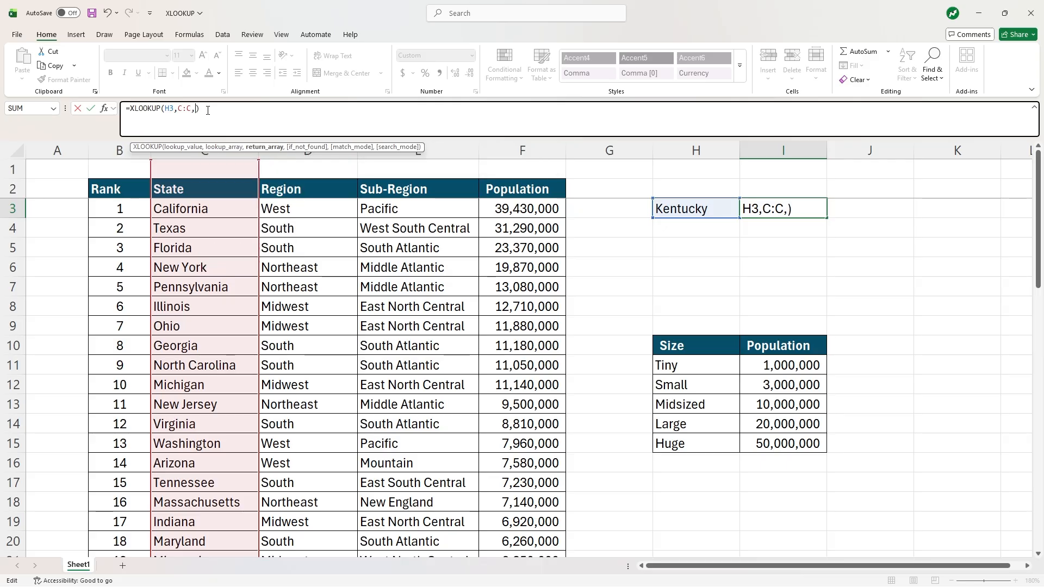
left_click(456, 151)
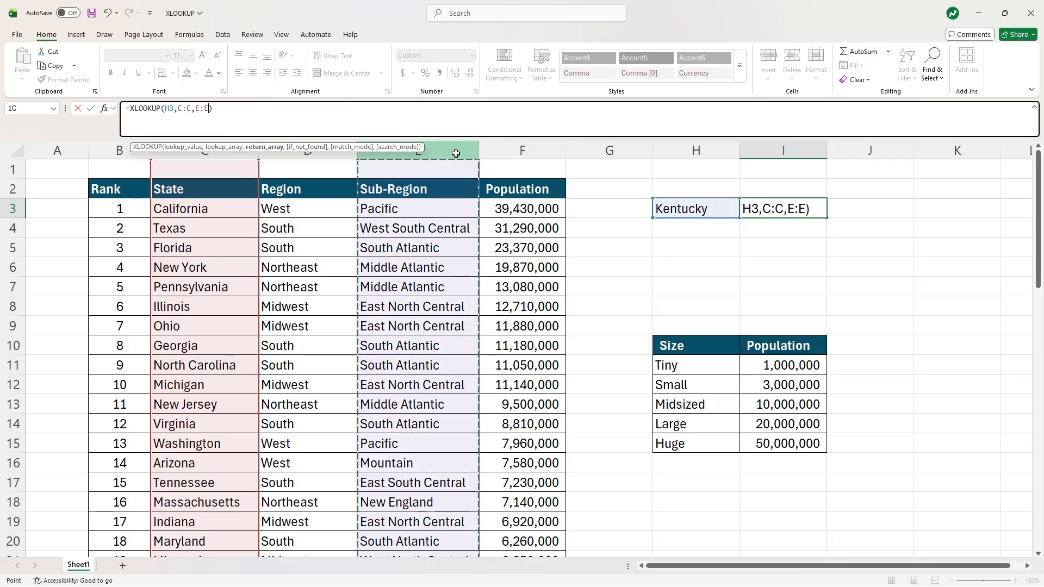
key("Return")
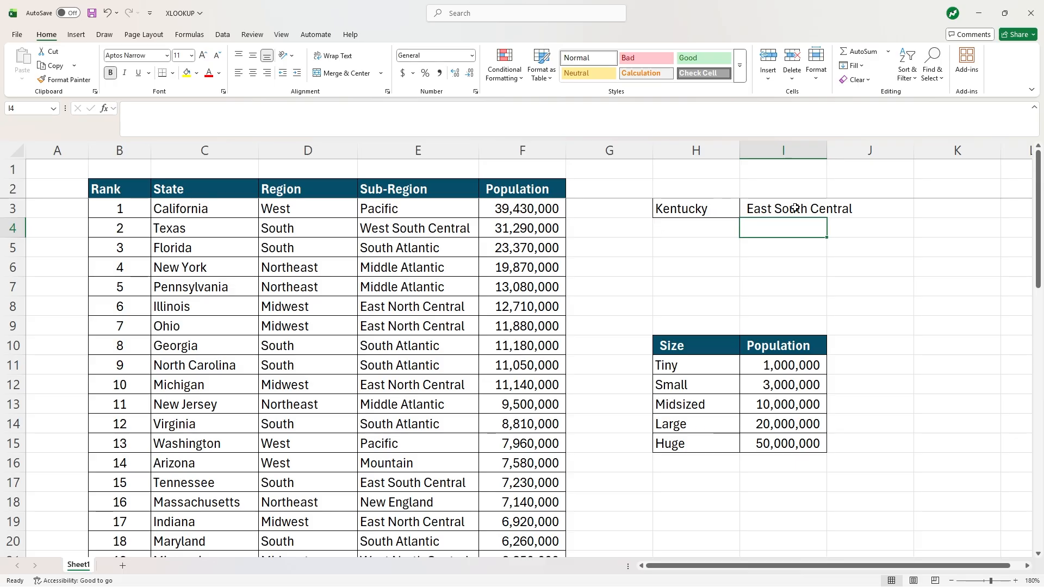
Check Kentucky's sub-region in the state table, and undo the return array change in I3.
scroll(439, 317, "down", 6)
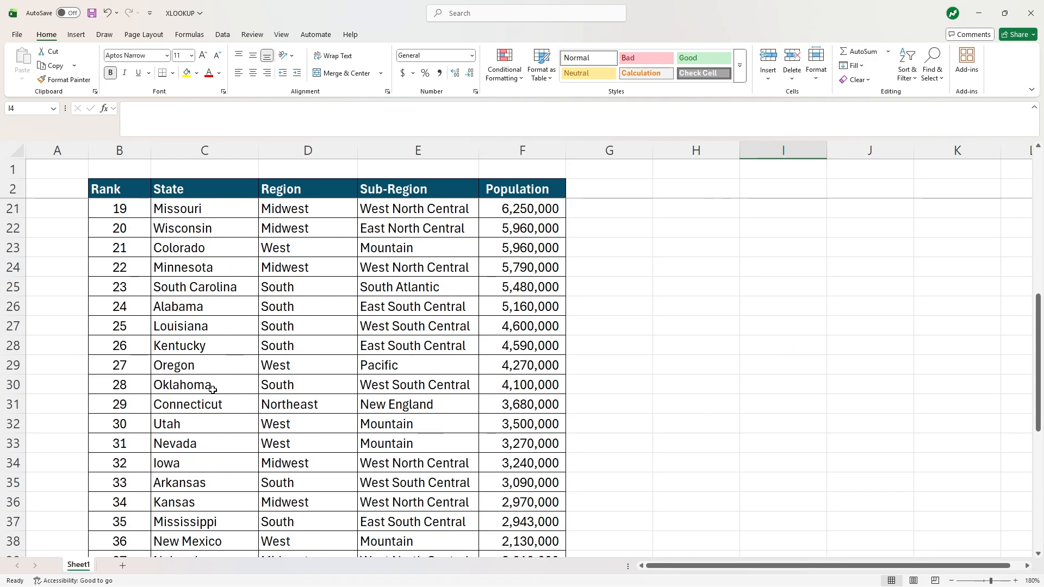
left_click_drag(224, 349, 562, 334)
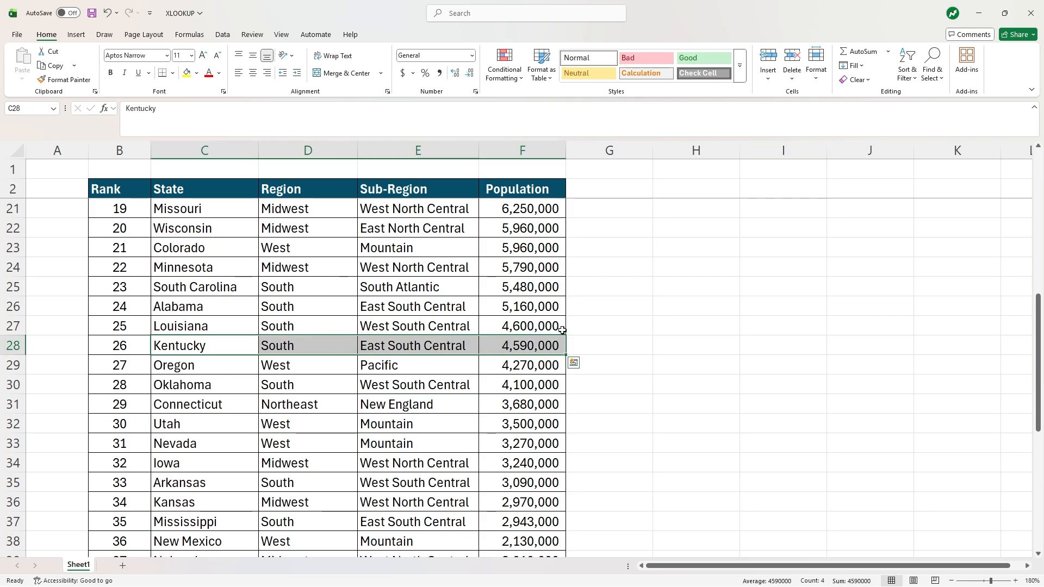
scroll(633, 300, "up", 1)
scroll(633, 299, "up", 5)
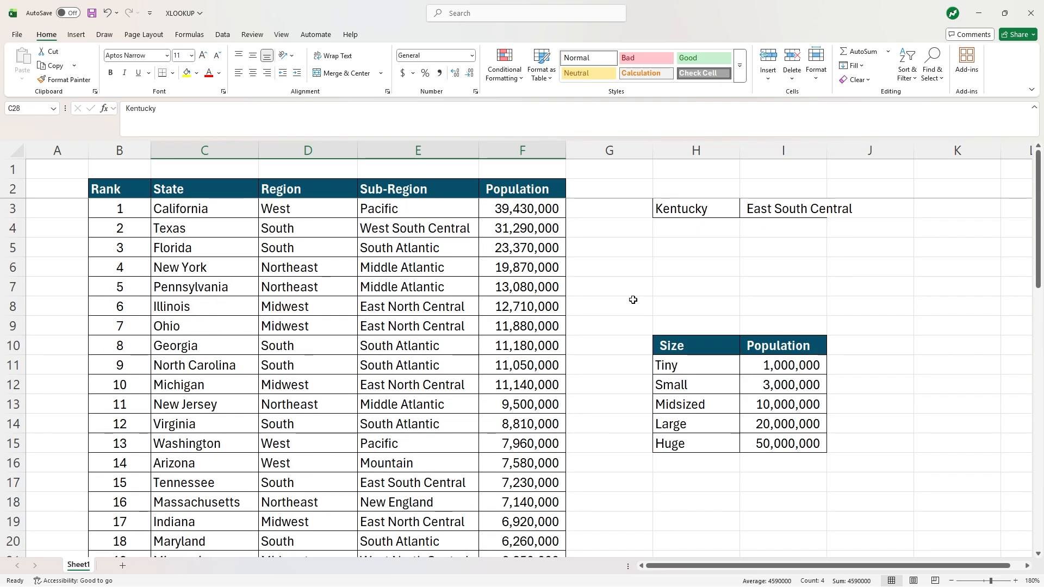
left_click(108, 13)
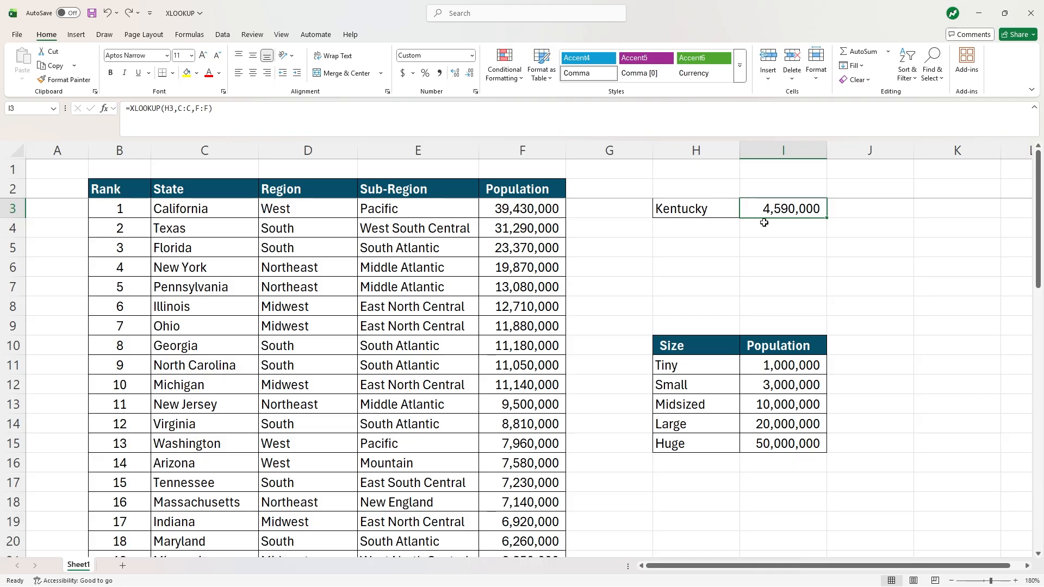
Replace the lookup state in cell H3 with California.
left_click(720, 212)
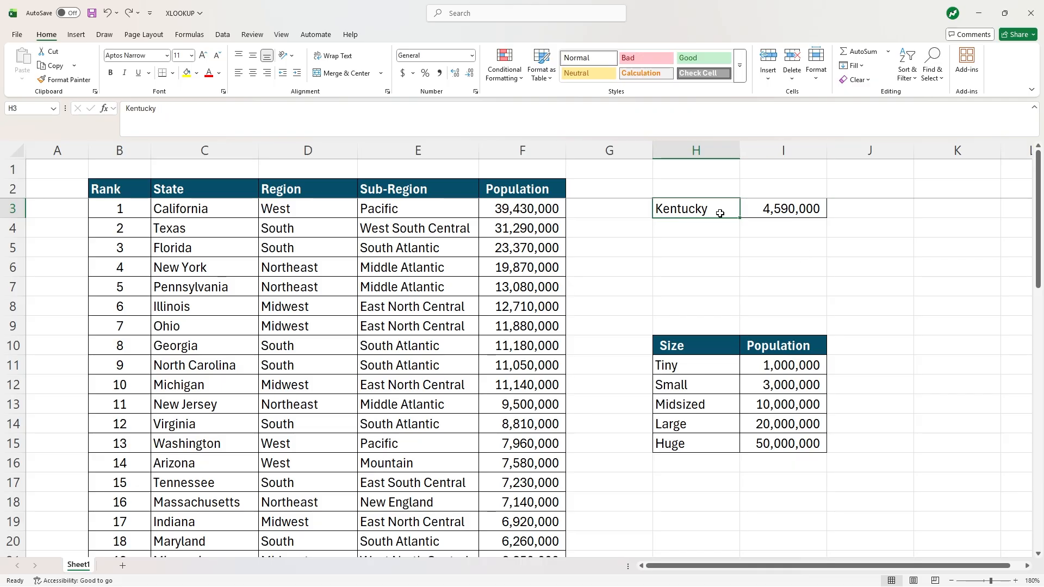
type("Californ")
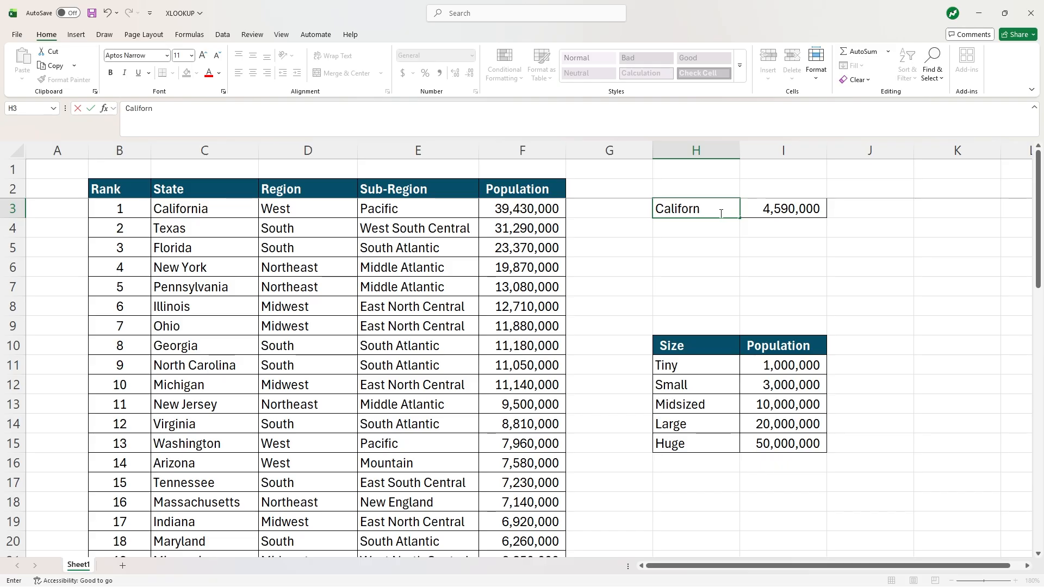
type("ia")
key("Return")
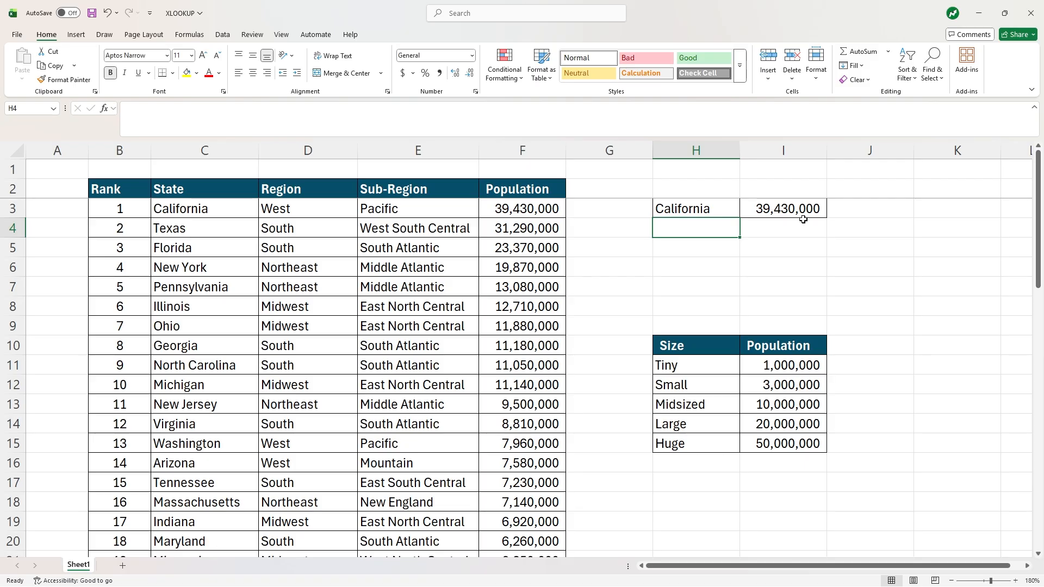
Enter South Atlantic in cell H5 and copy the formatting of H3:I3 onto H5:I5.
left_click(726, 250)
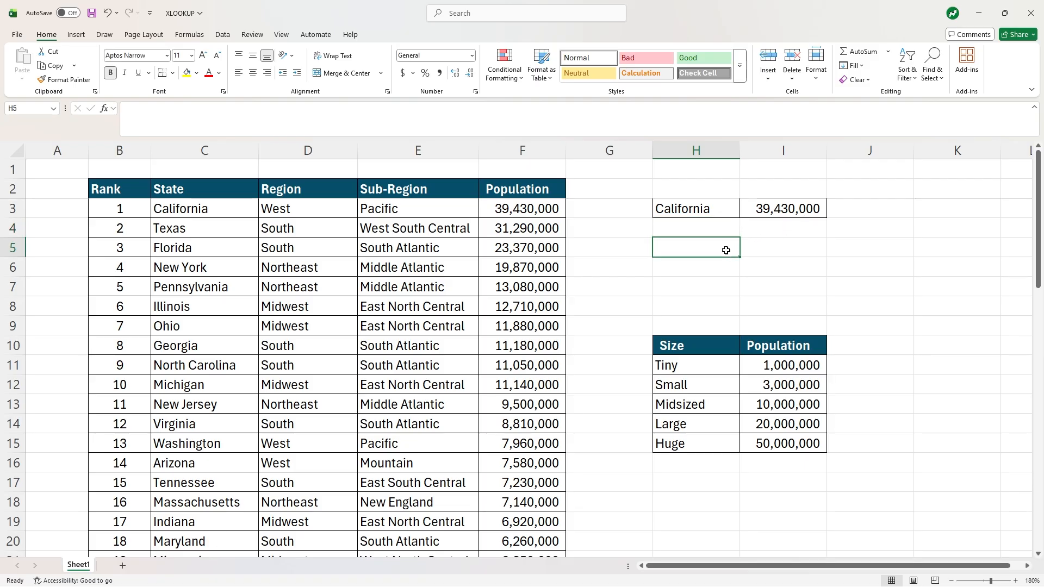
type("South Atlantic")
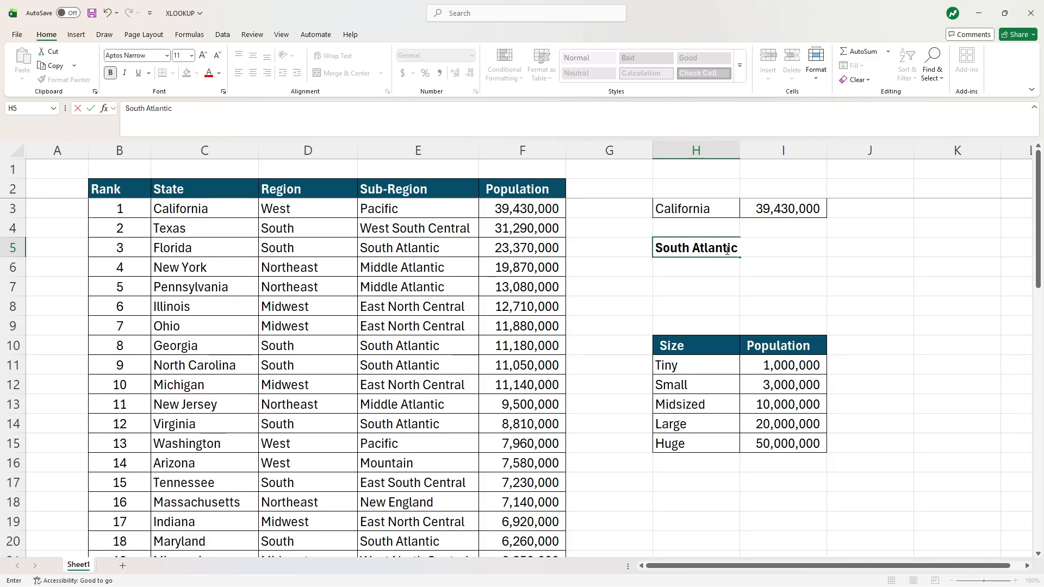
left_click(716, 271)
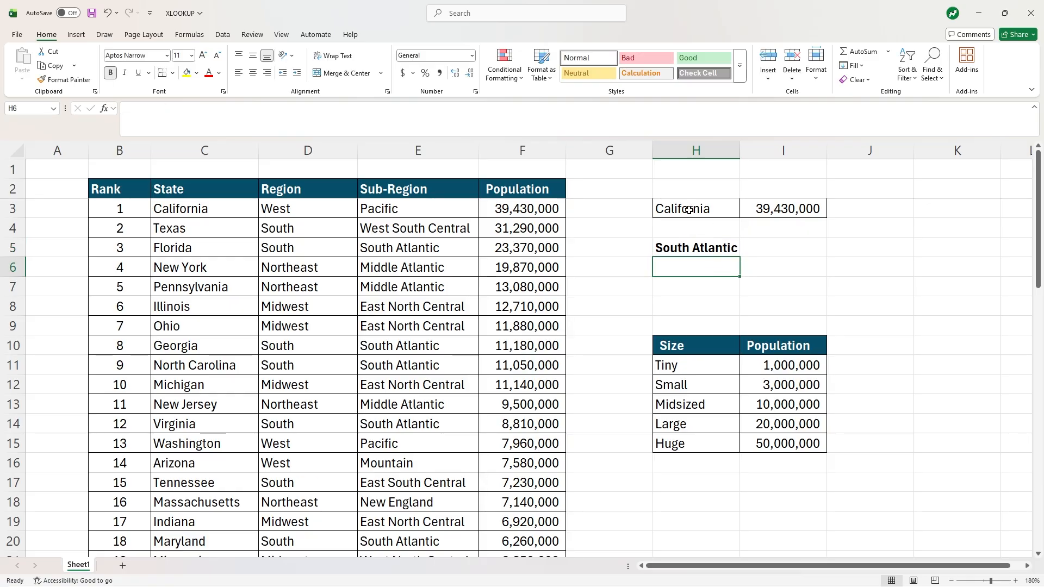
left_click_drag(690, 210, 783, 210)
left_click(64, 80)
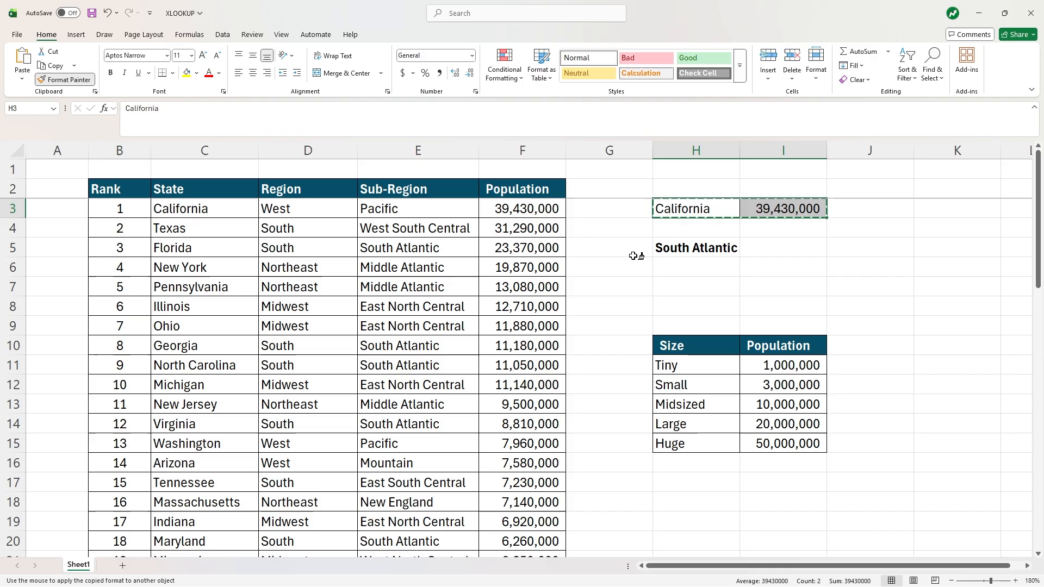
left_click(679, 248)
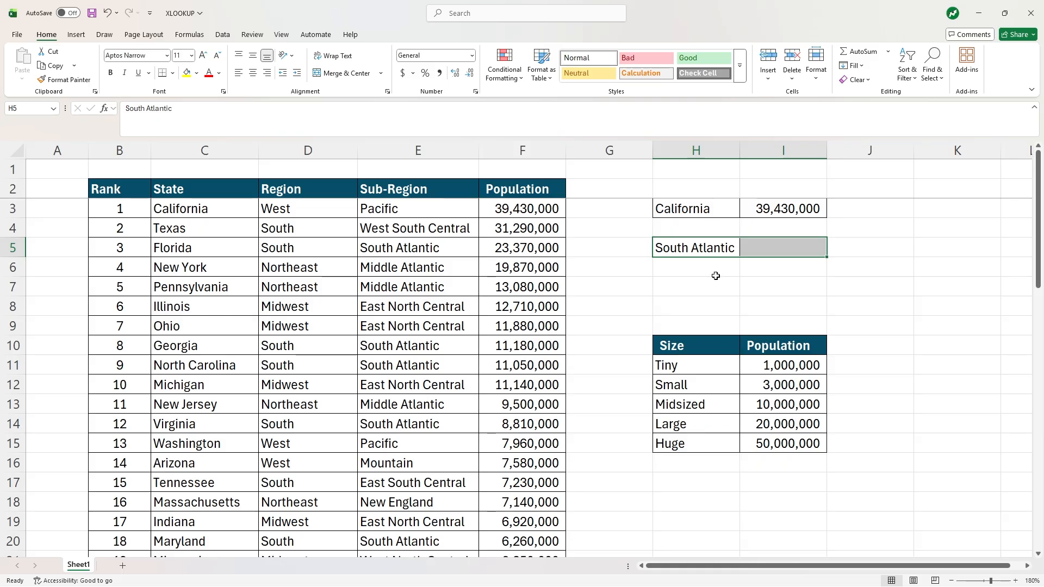
Enter =XLOOKUP(H5,E:E,C:C) in cell I5 to return the state matching the sub-region in H5.
left_click(765, 248)
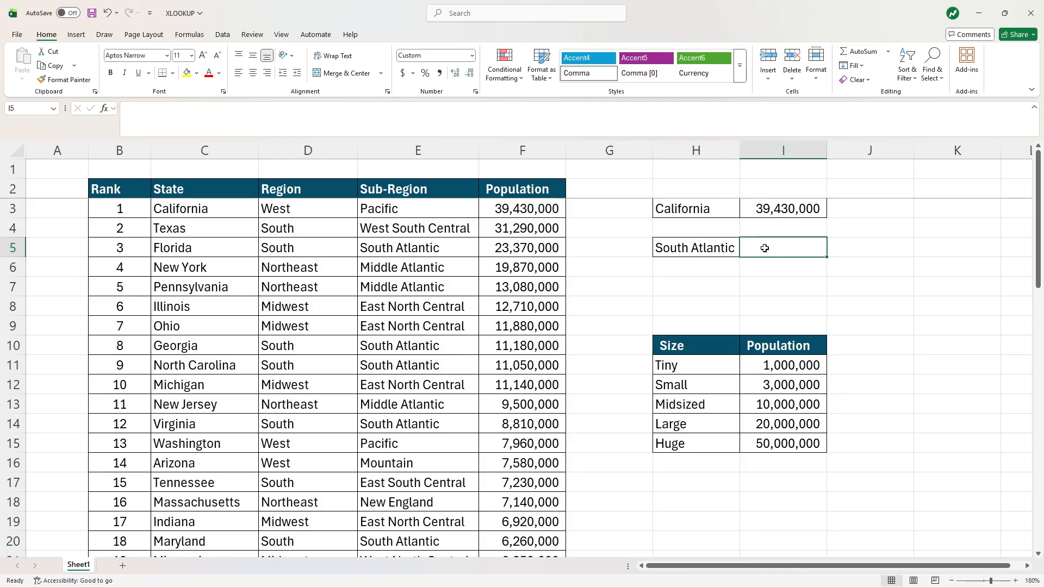
type("=XLOOKUP")
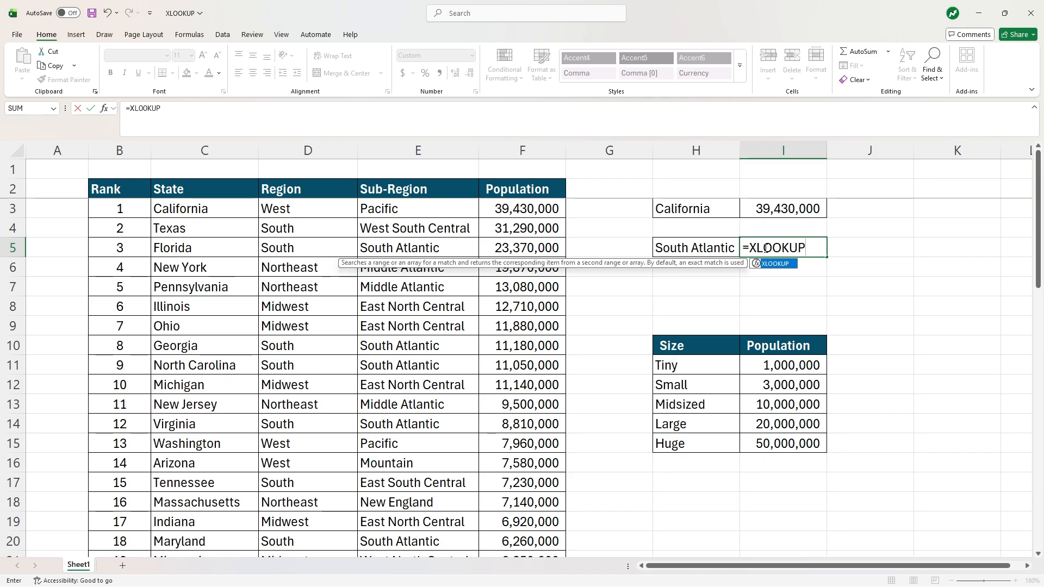
type("(")
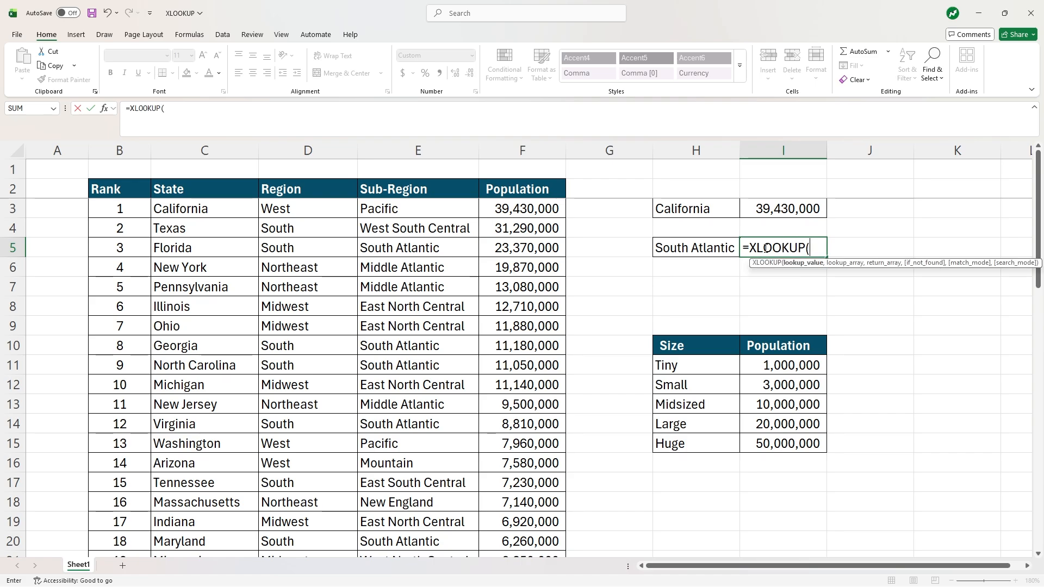
left_click(707, 249)
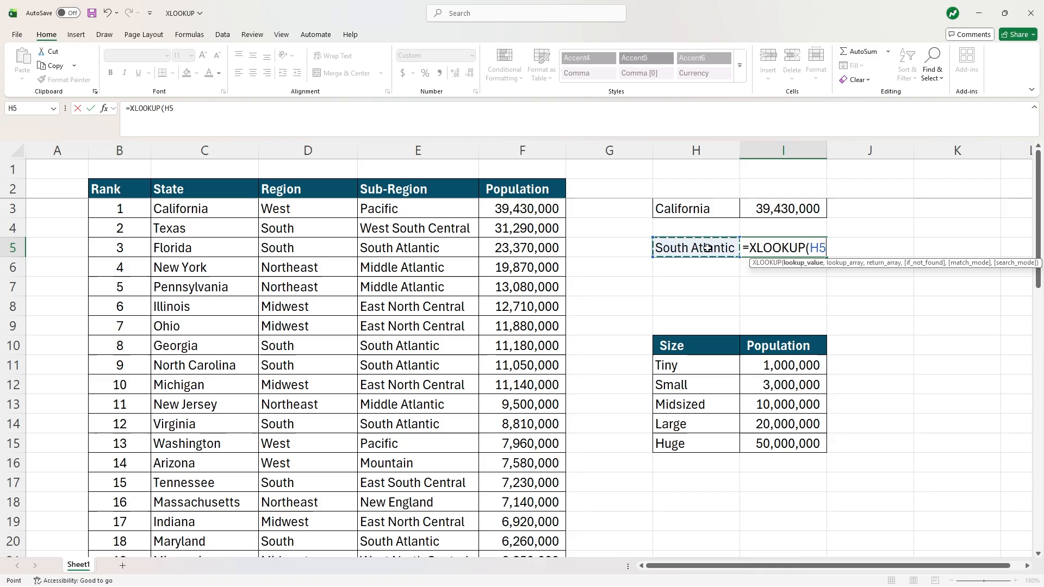
type(",")
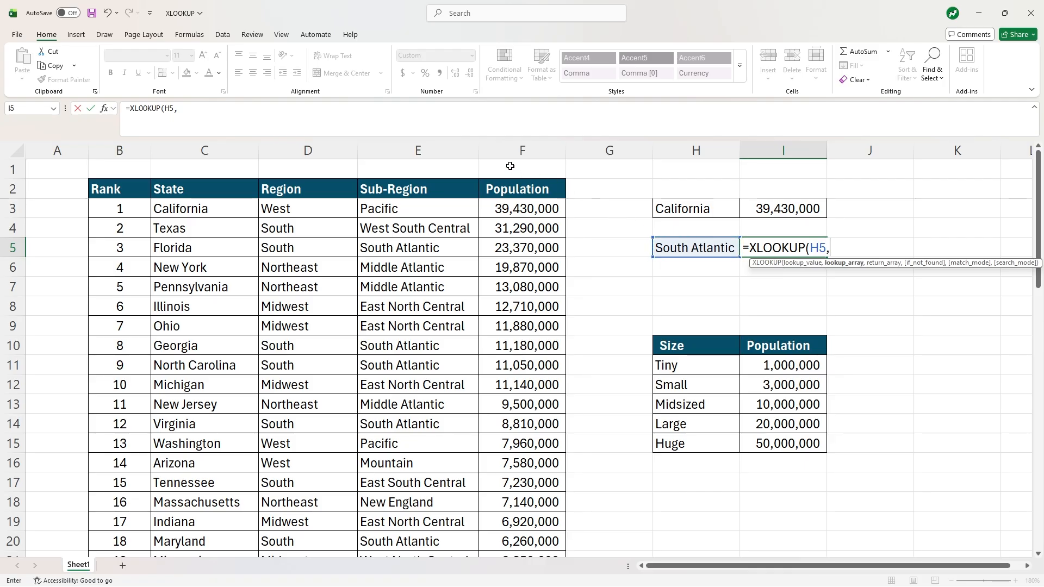
left_click(437, 152)
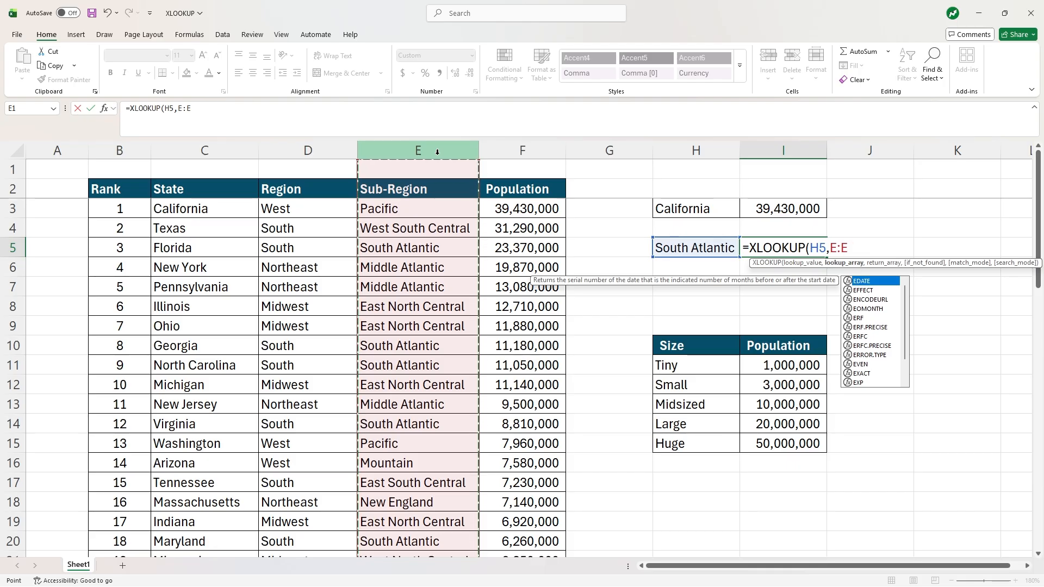
type(",")
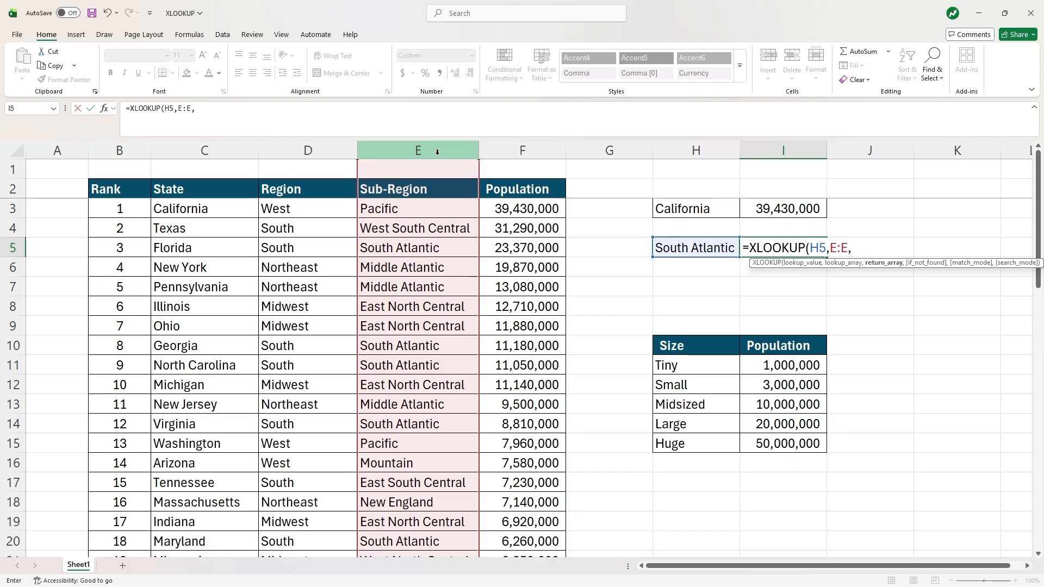
left_click(192, 148)
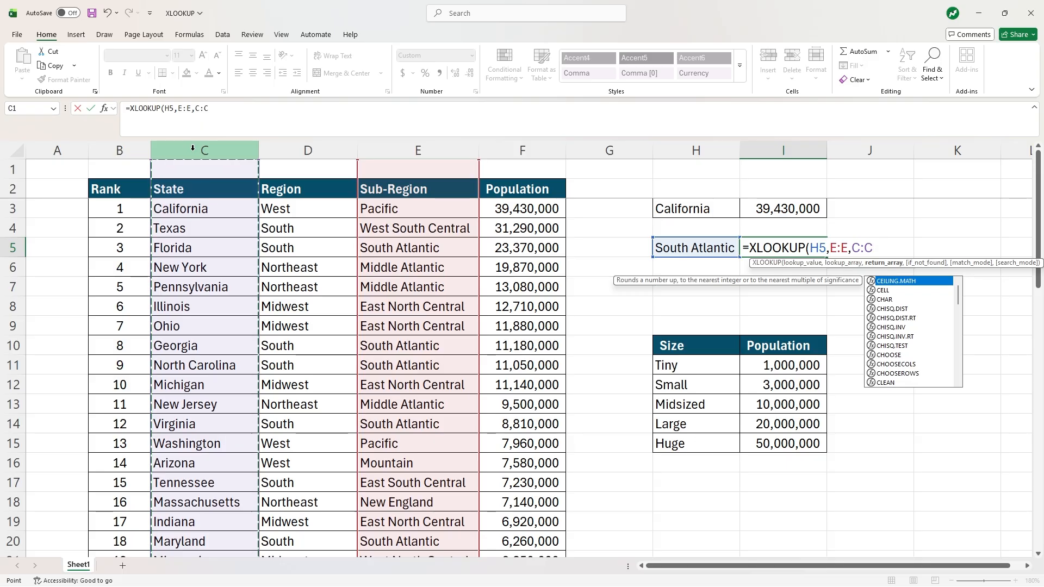
type(")")
key("Return")
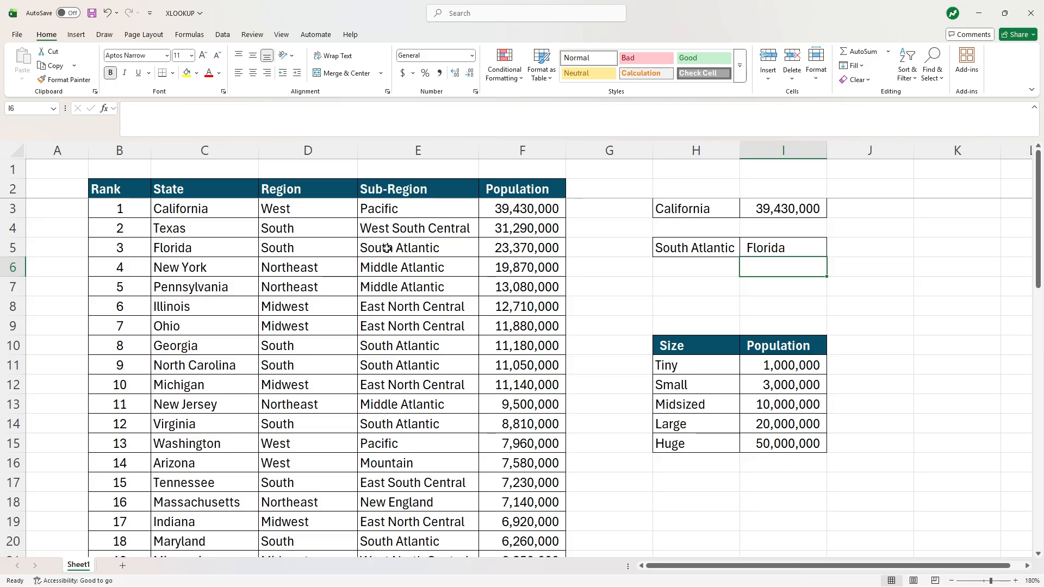
Compare the I5 result with the South Atlantic rows in the state table.
left_click(227, 246)
left_click(387, 248)
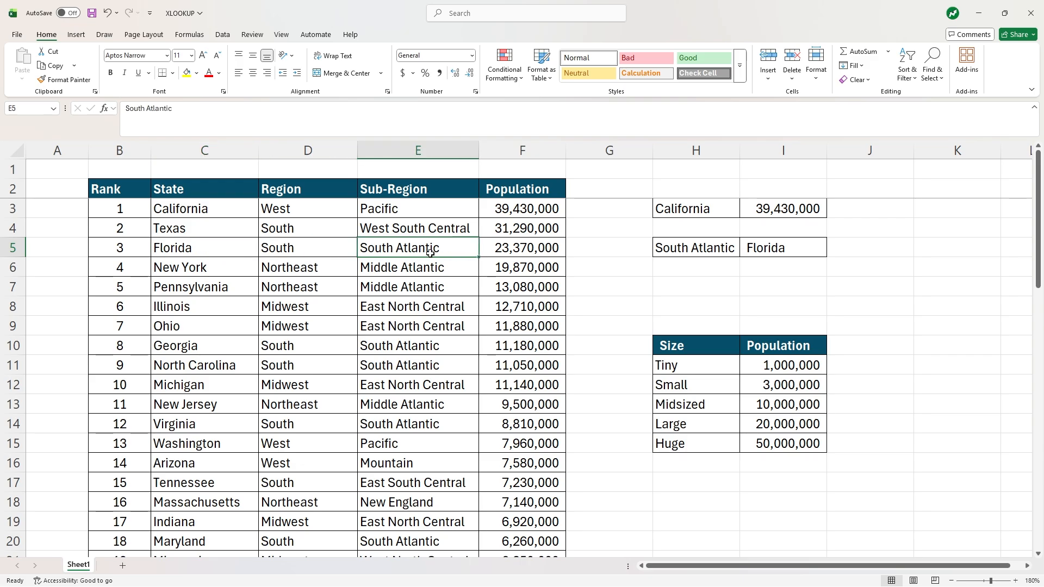
left_click(405, 347)
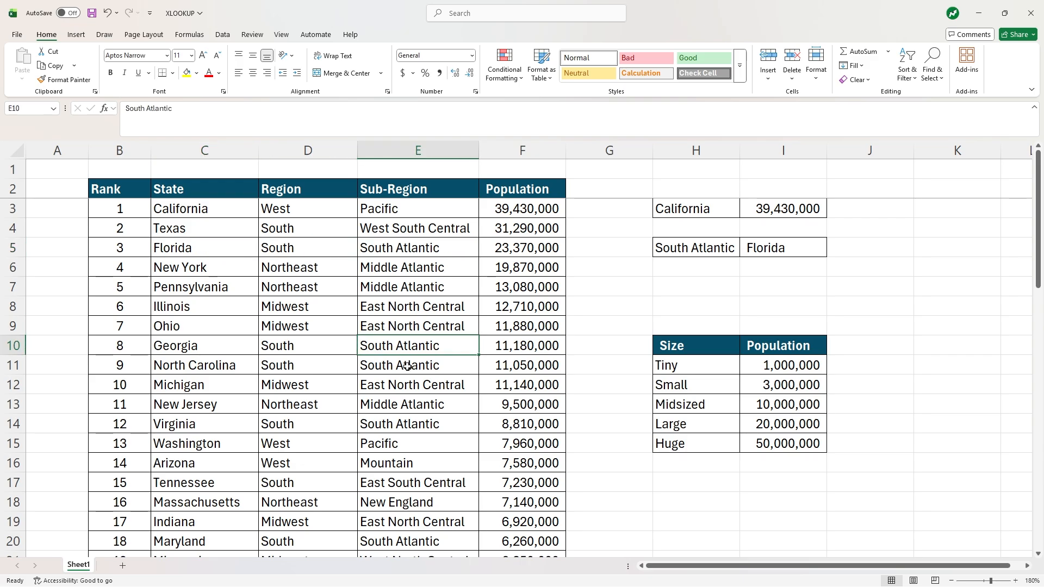
left_click(425, 430)
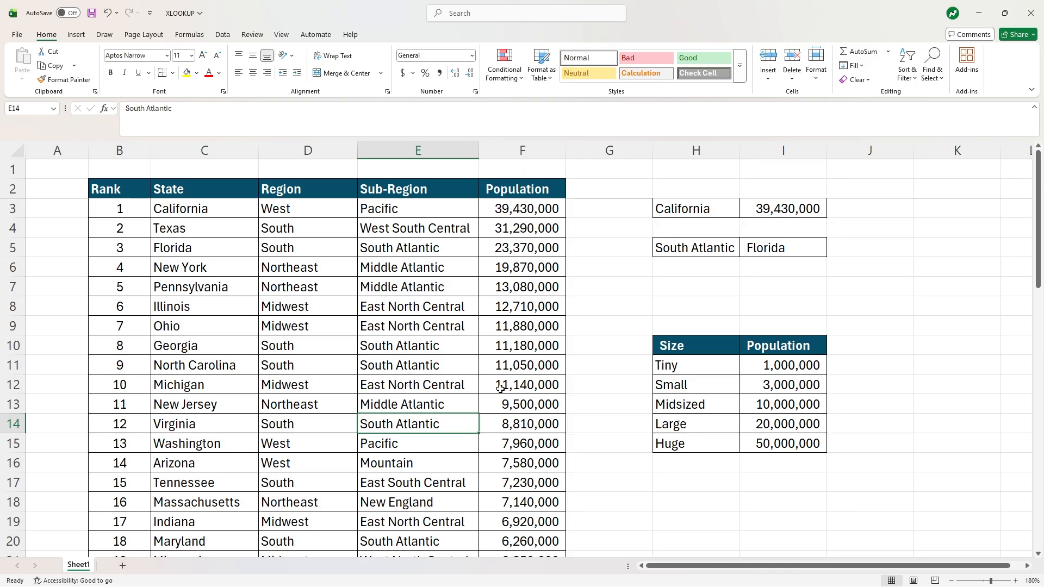
Extend the I5 formula to =XLOOKUP(H5,E:E,C:C,,,1), skipping if_not_found and match_mode and setting search mode 1, first-to-last.
left_click(780, 246)
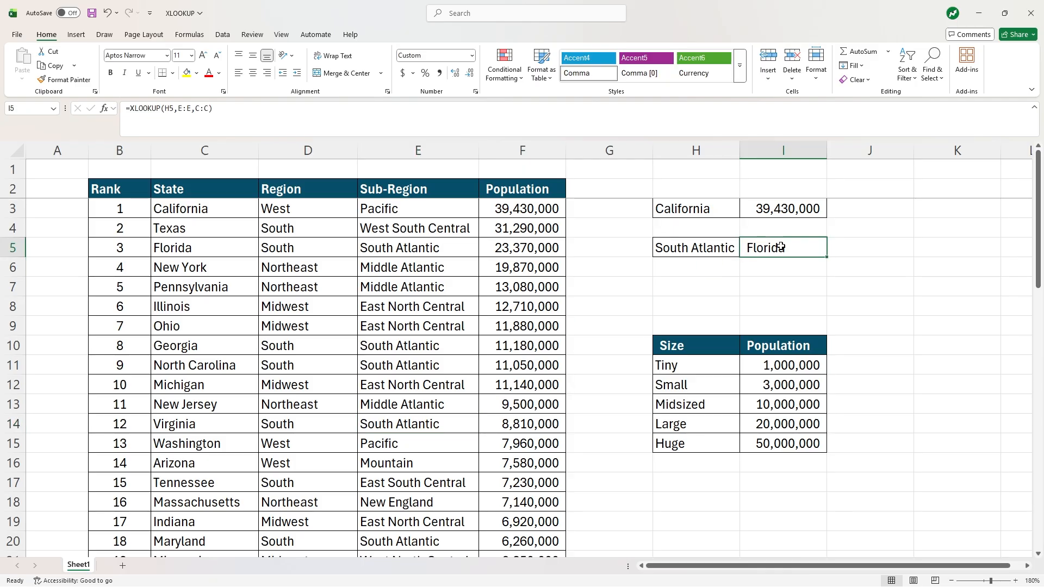
left_click(232, 109)
key("BackSpace")
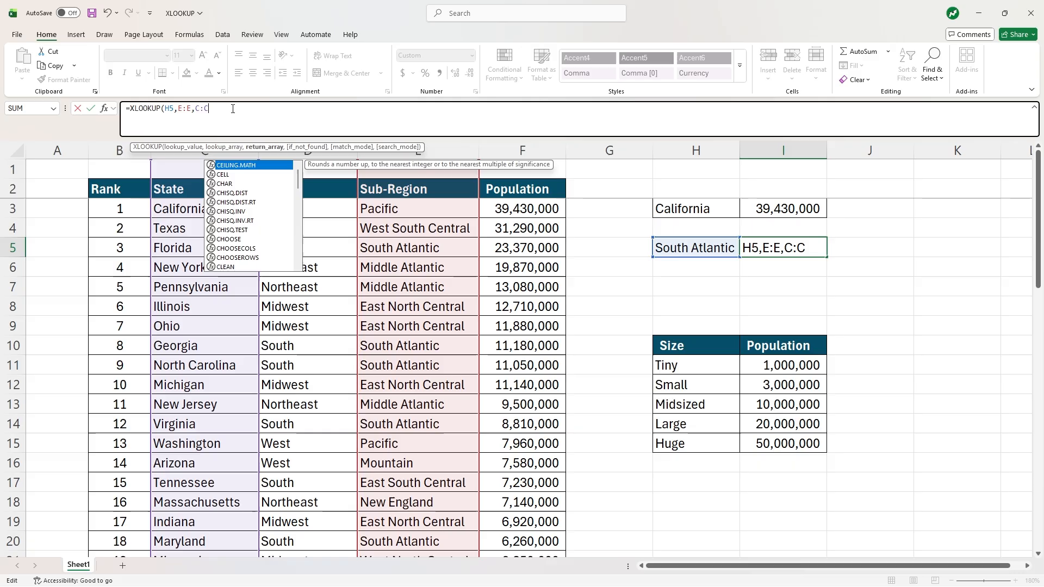
type(",")
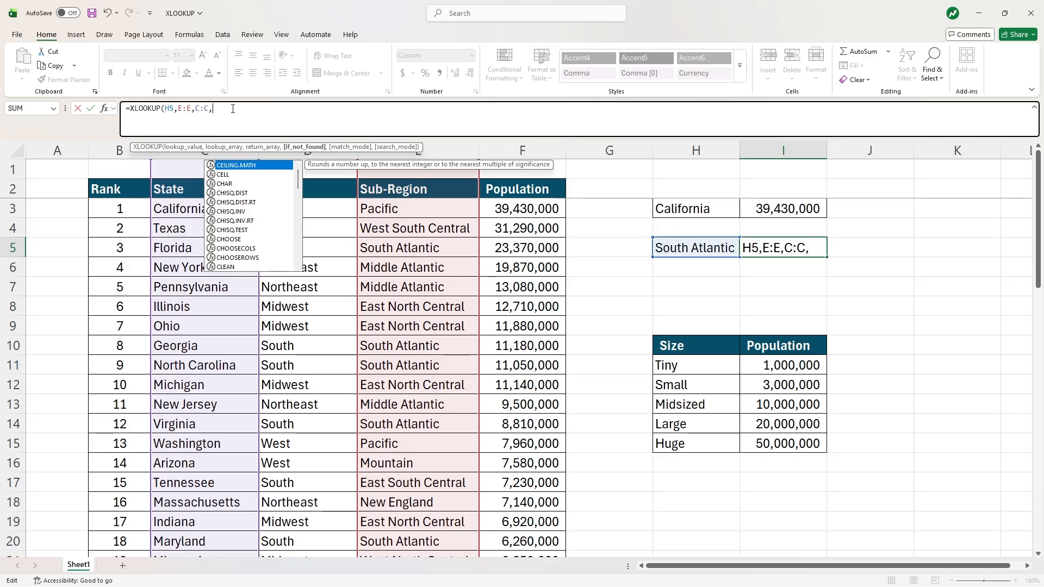
type(",")
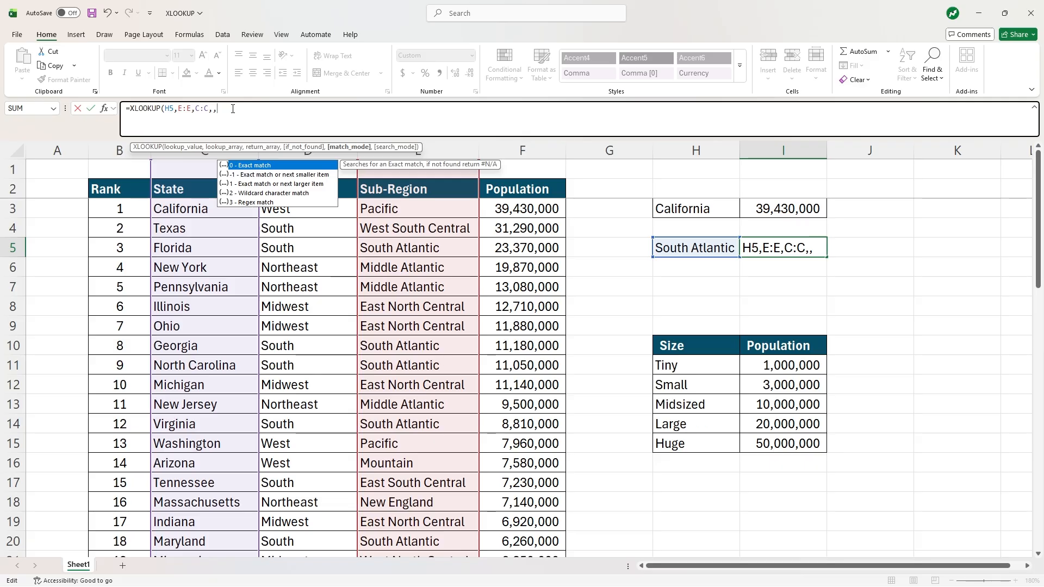
type(",")
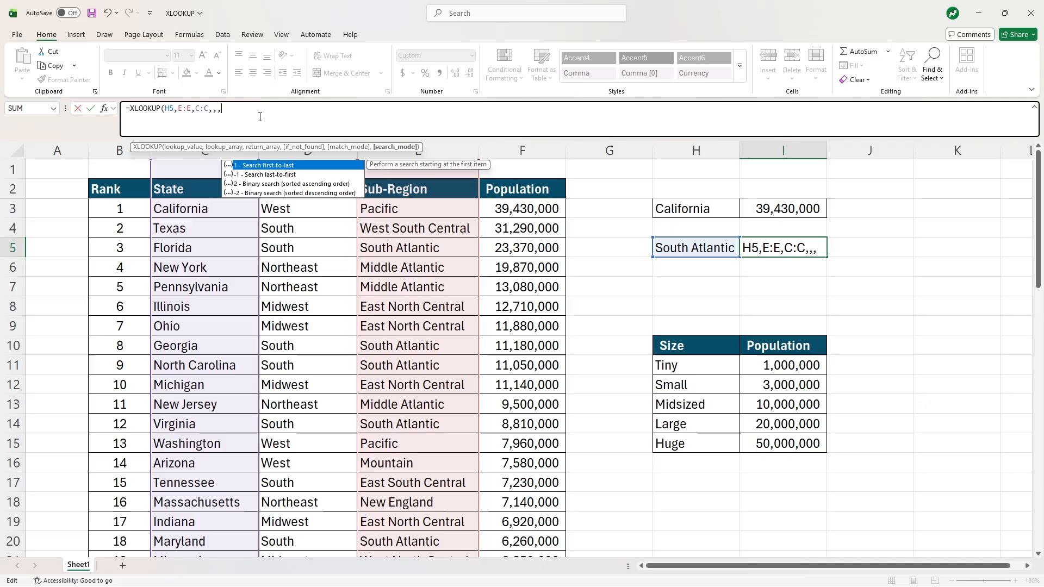
type("1")
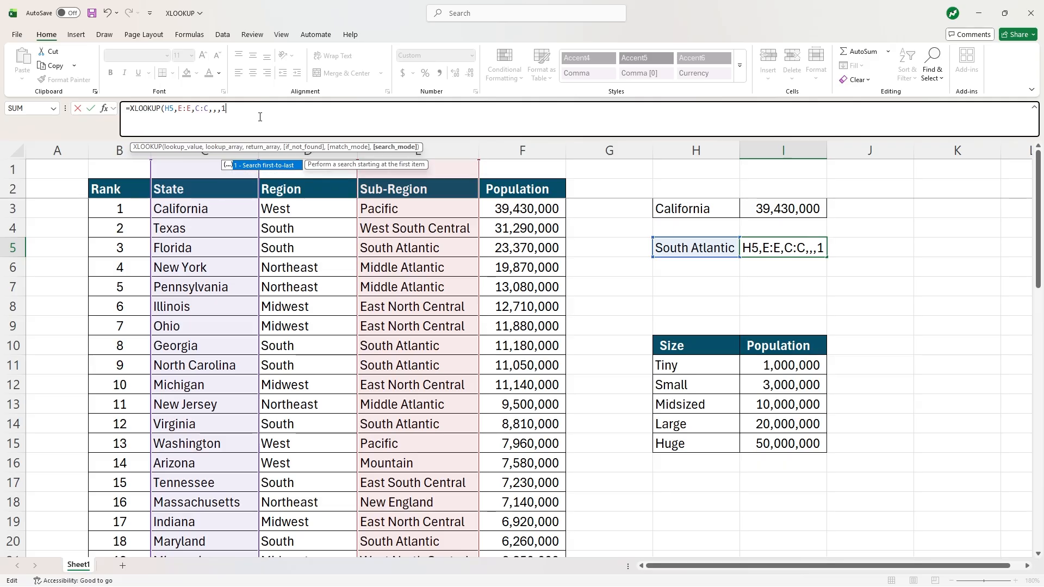
key("Tab")
type(")")
key("Return")
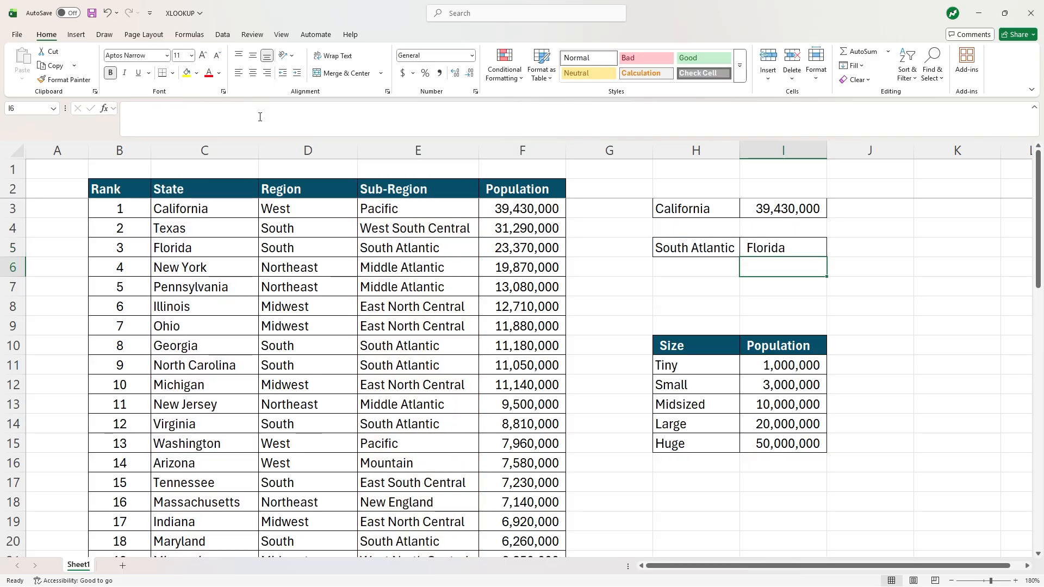
Change the search mode of the XLOOKUP formula in I5 to -1, last-to-first.
left_click(753, 246)
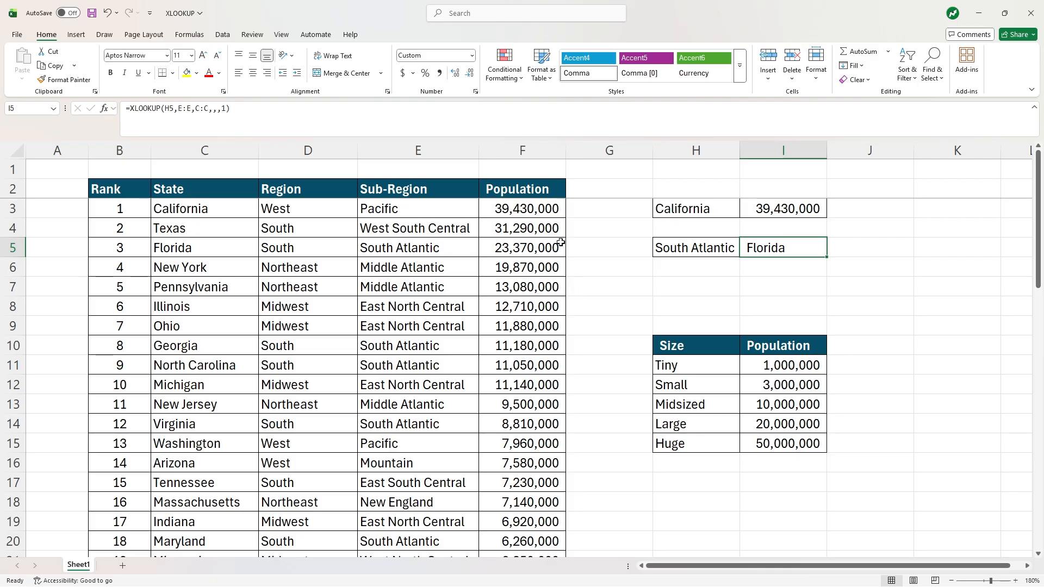
left_click(224, 109)
type("1")
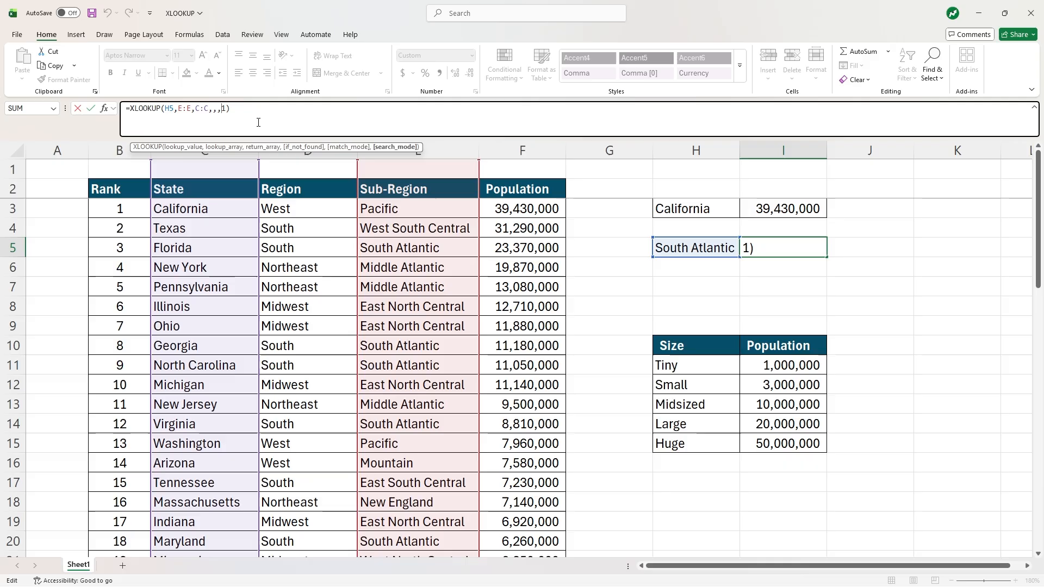
key("Left")
type("-")
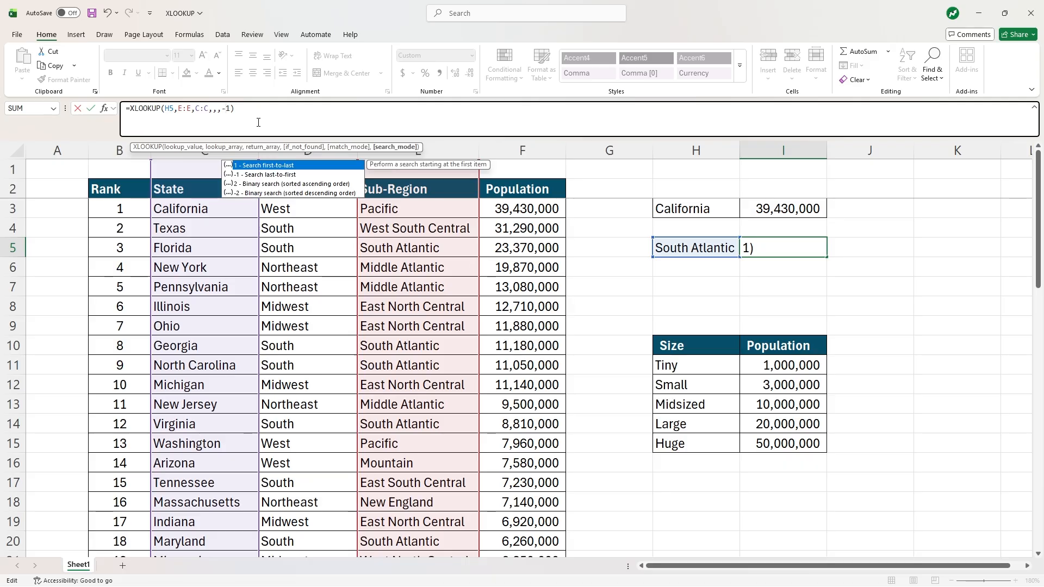
key("Return")
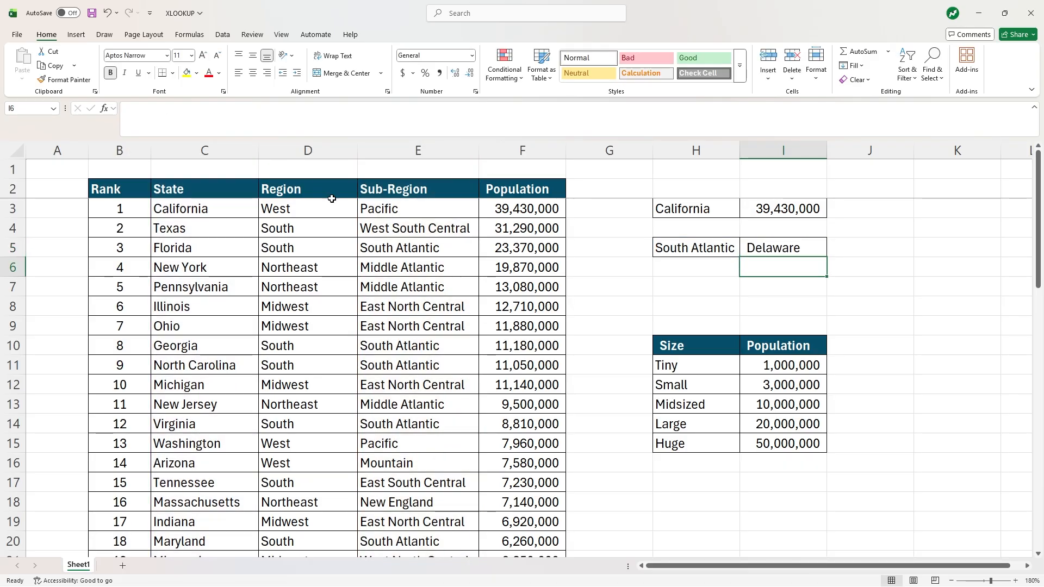
Find the last South Atlantic row in the state table and check it against the lookup in I5.
scroll(385, 287, "down", 8)
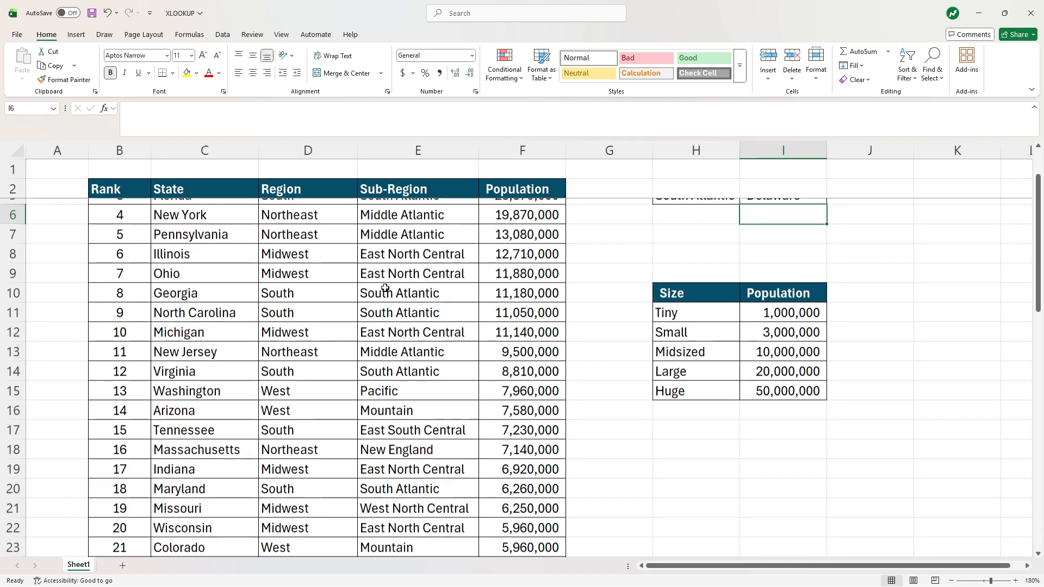
scroll(385, 288, "down", 4)
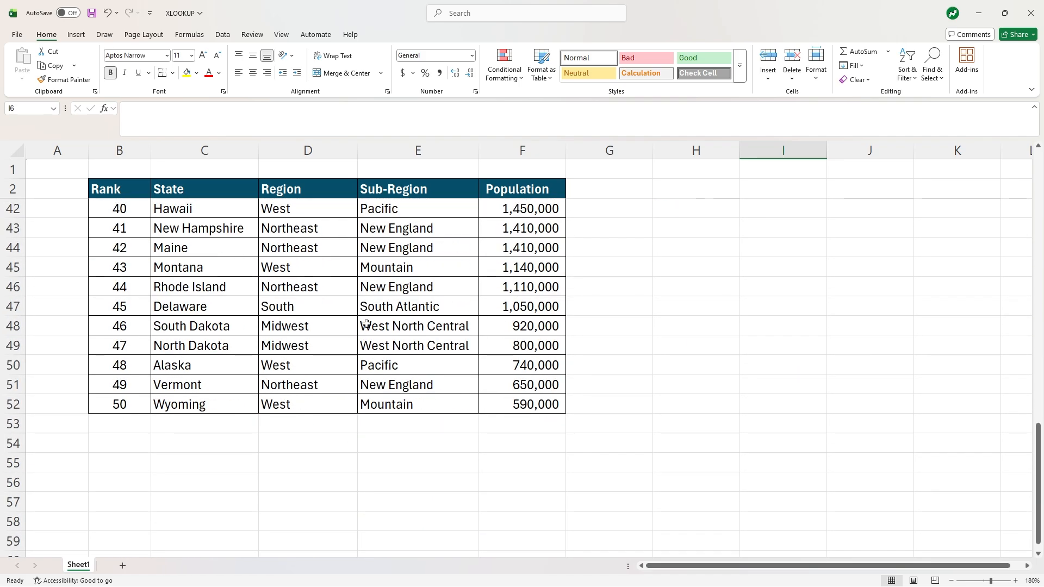
left_click(421, 309)
left_click_drag(149, 308, 543, 304)
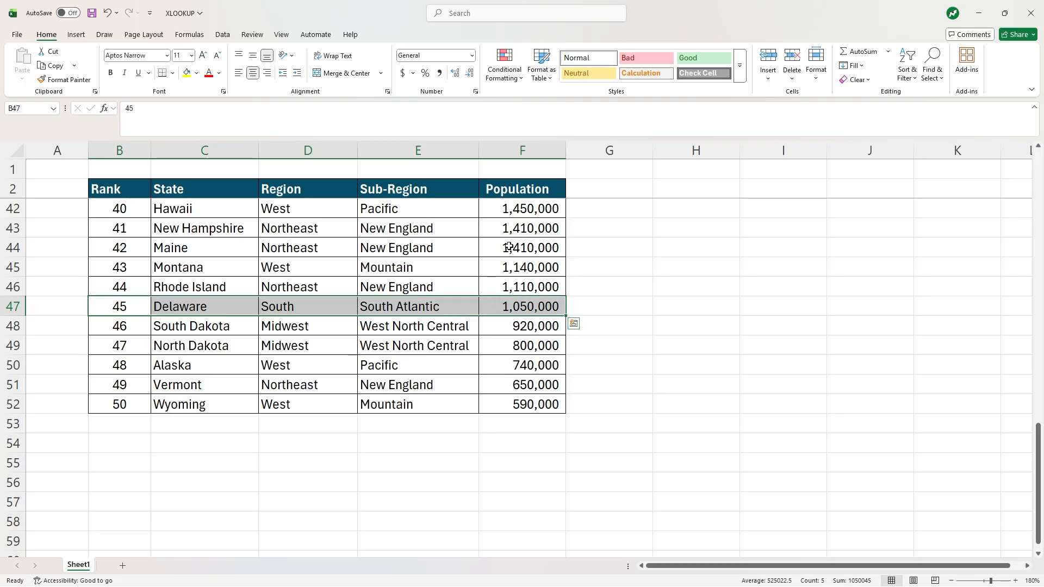
scroll(511, 249, "up", 13)
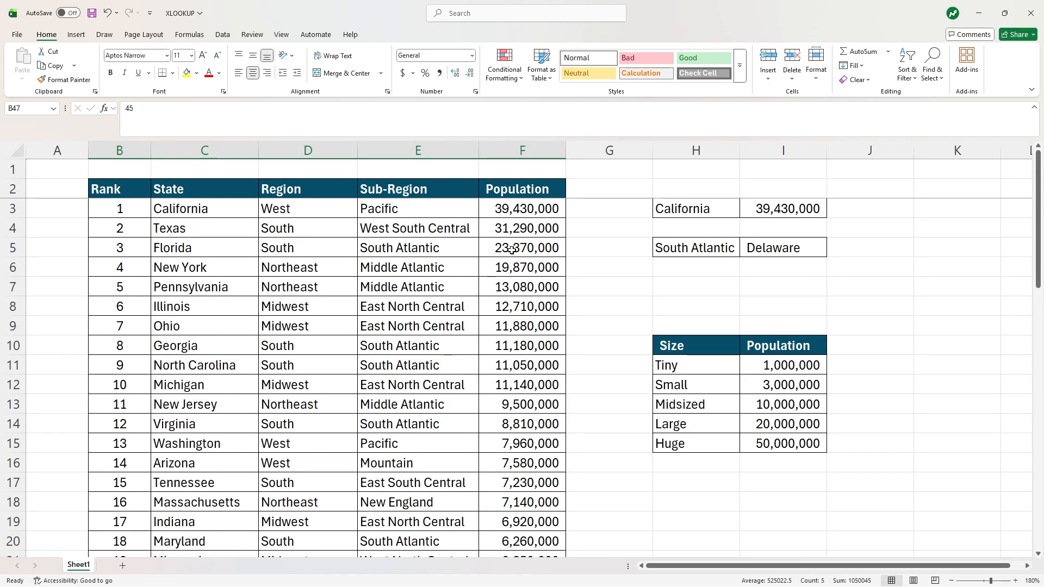
left_click(753, 249)
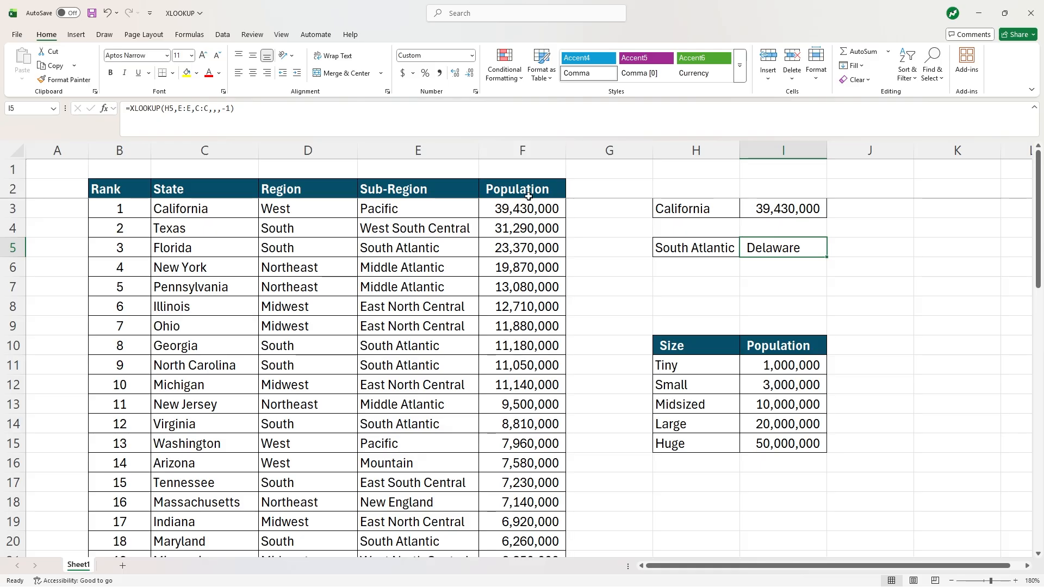
Insert a new column G directly after the Population column of the state table.
left_click(605, 151)
right_click(605, 155)
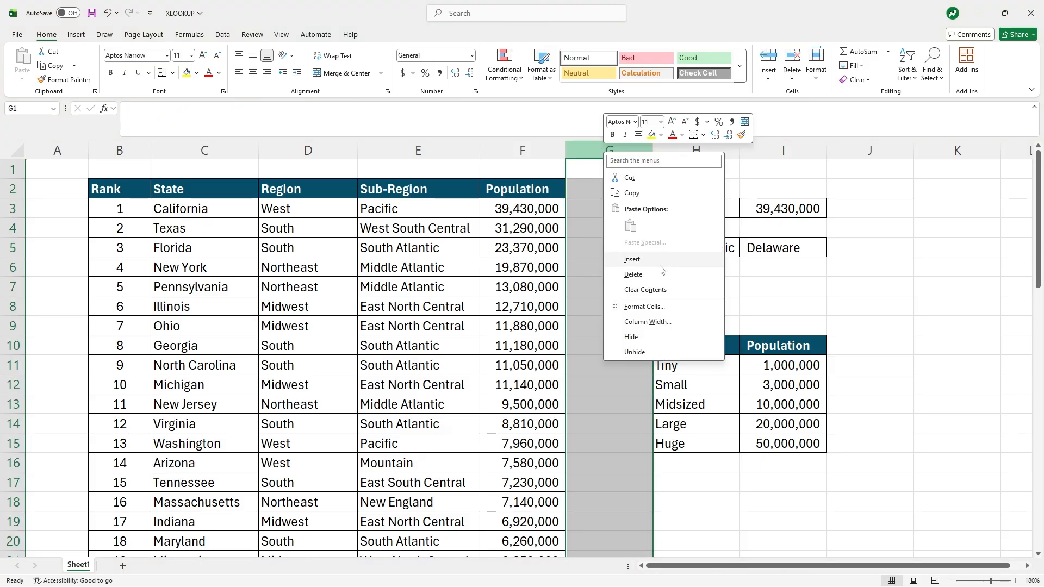
left_click(637, 259)
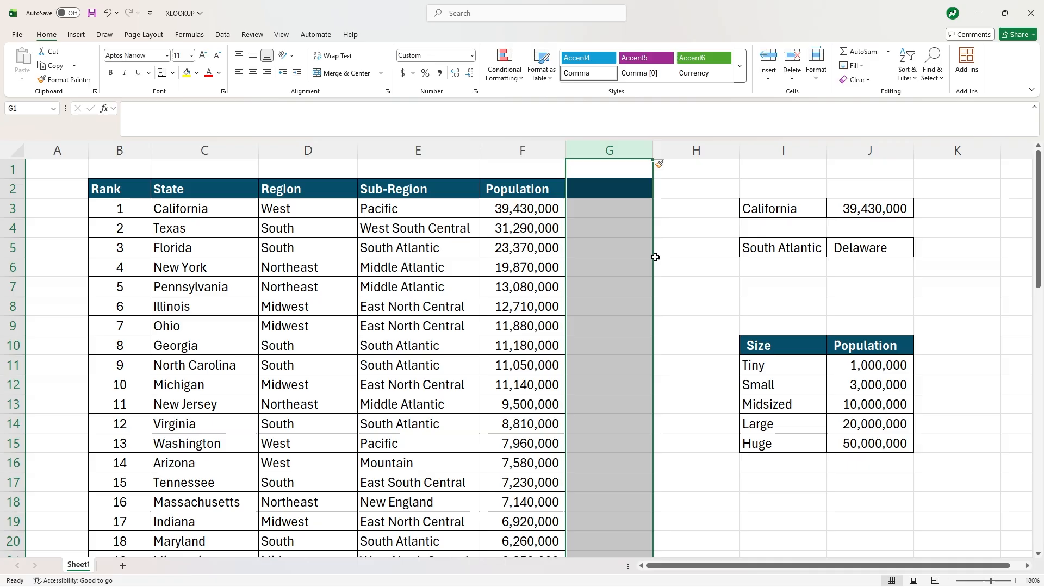
Enter the header Size in G2 and apply All Borders to G2:G52 of the state table.
left_click(587, 193)
type("Size")
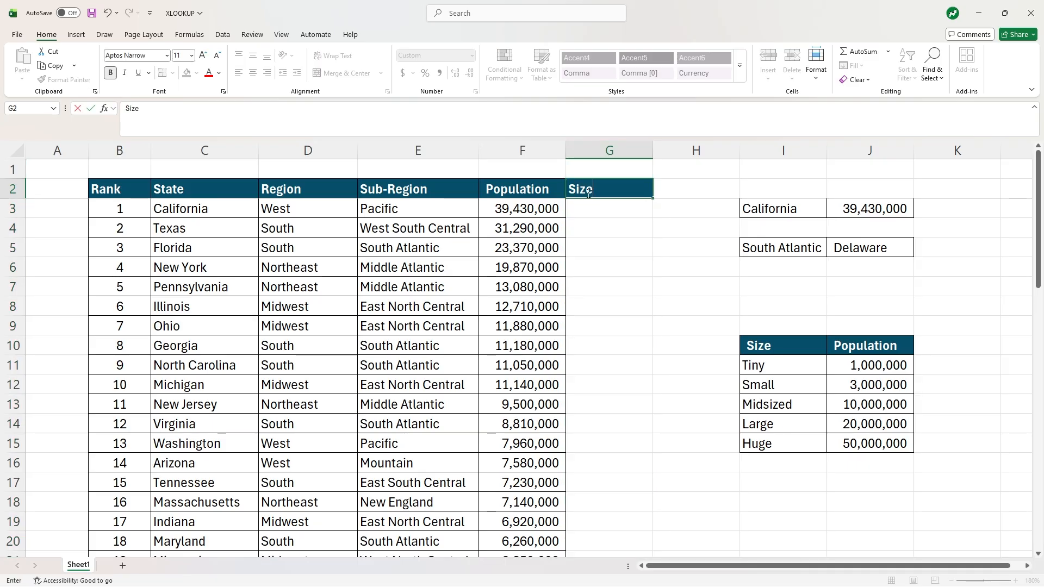
key("Return")
left_click(618, 249)
left_click_drag(622, 197, 615, 527)
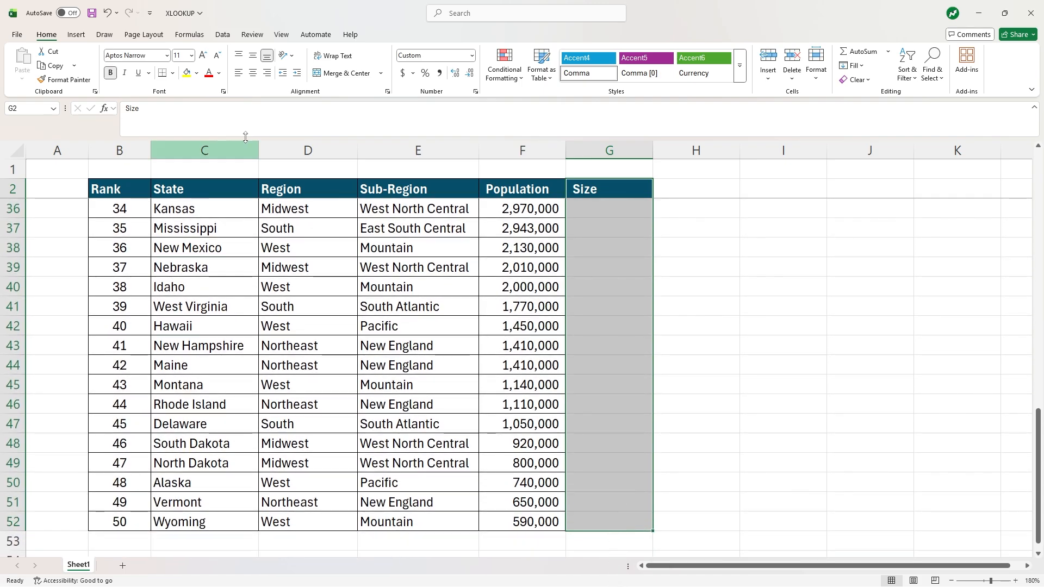
left_click(172, 76)
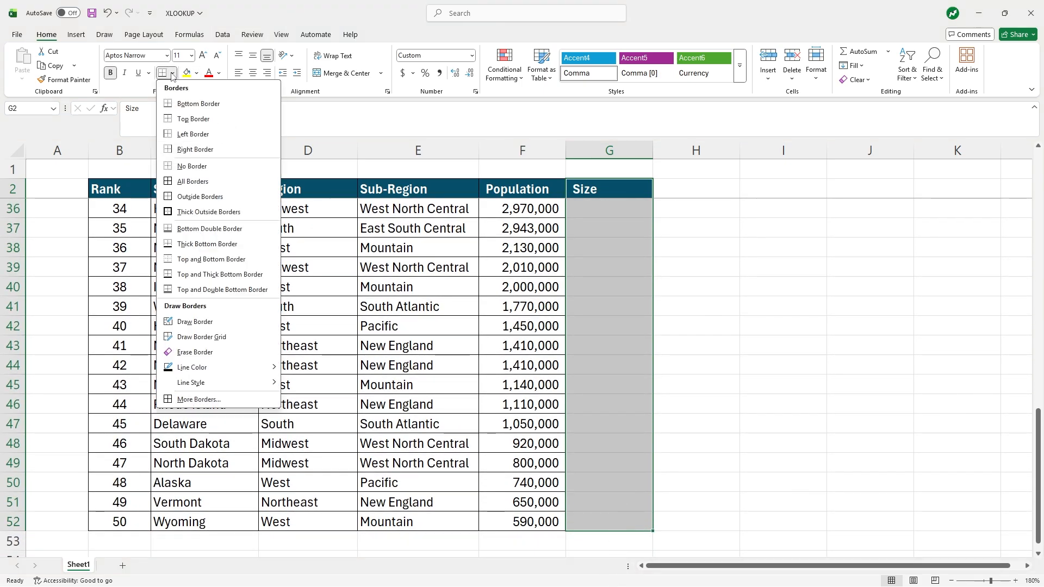
left_click(197, 180)
scroll(622, 287, "up", 11)
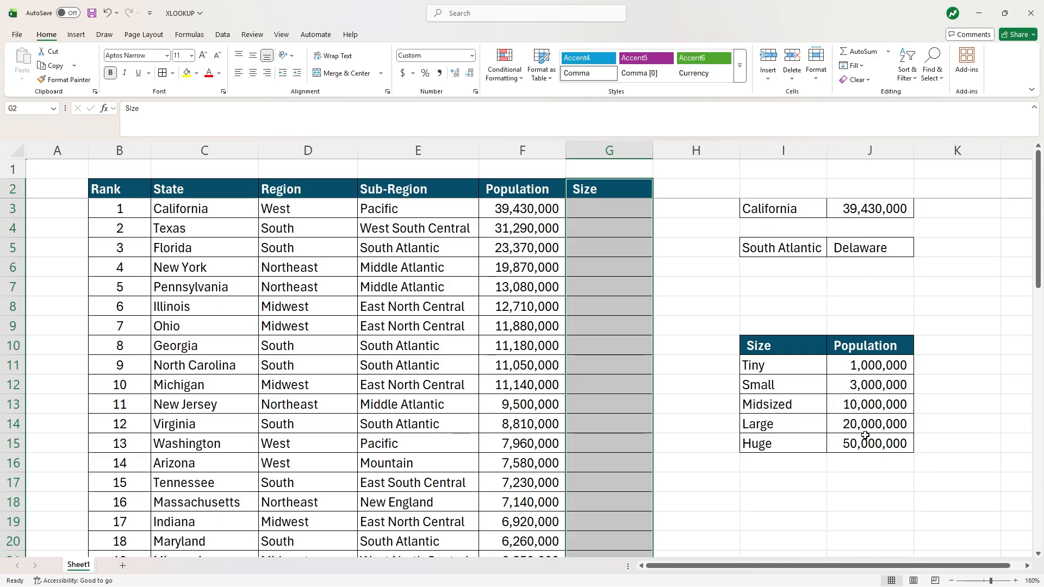
Start an XLOOKUP formula in G3 with F3 as lookup value, J11:J15 as lookup array and I11:I15 as return array.
left_click(626, 218)
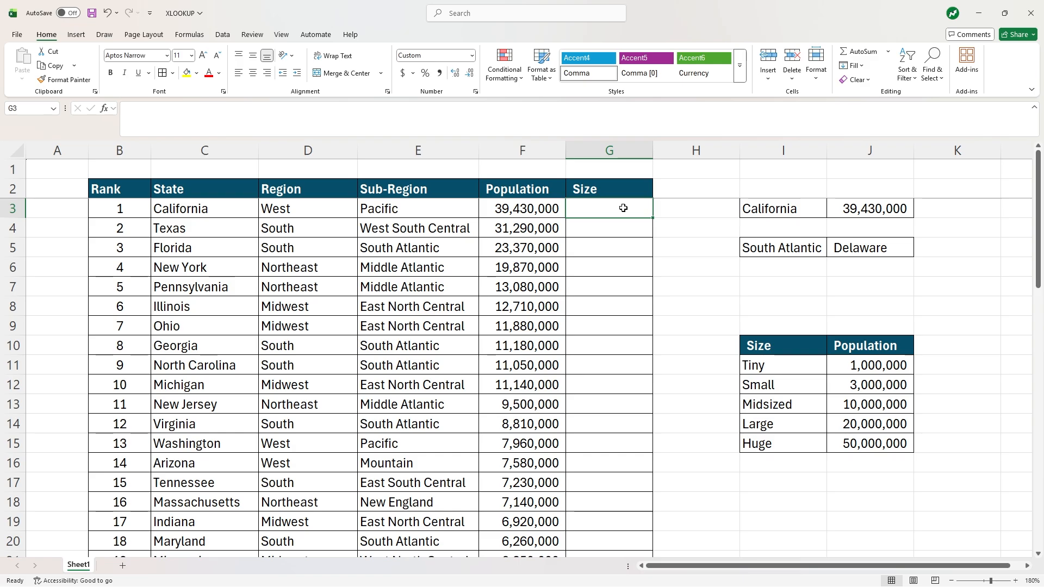
type("=")
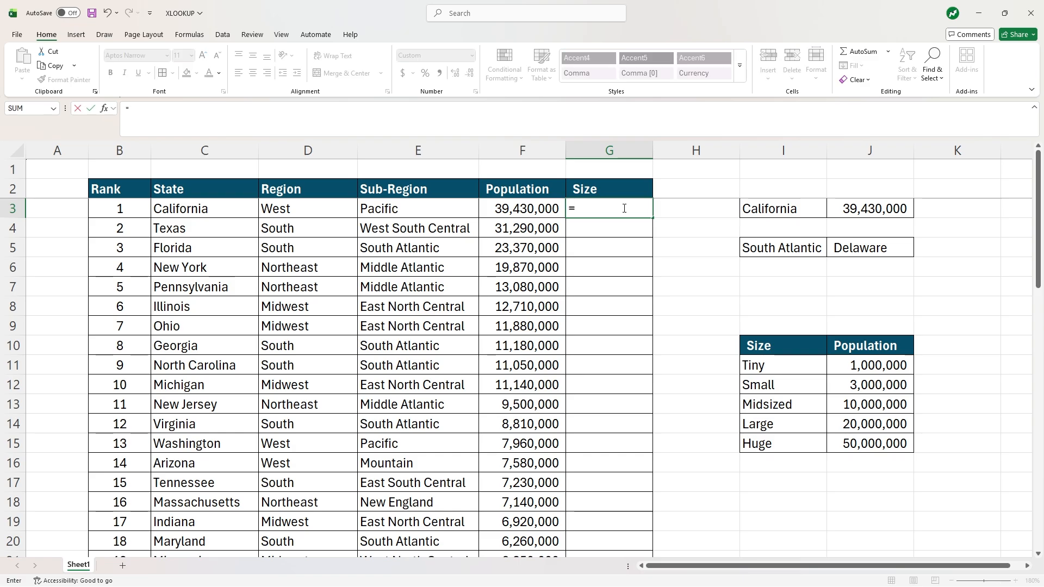
type("XLOOKU")
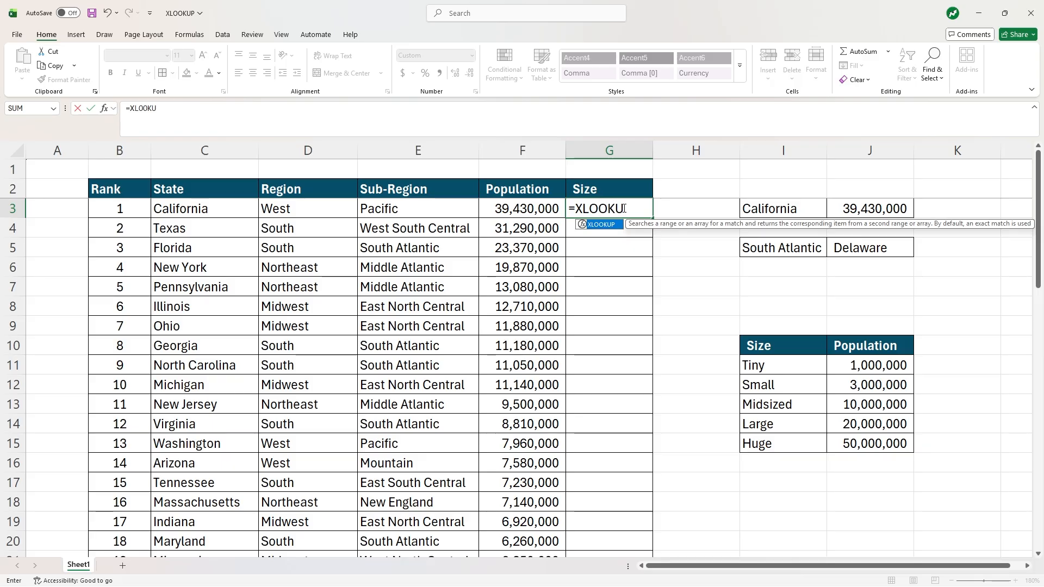
type("P(")
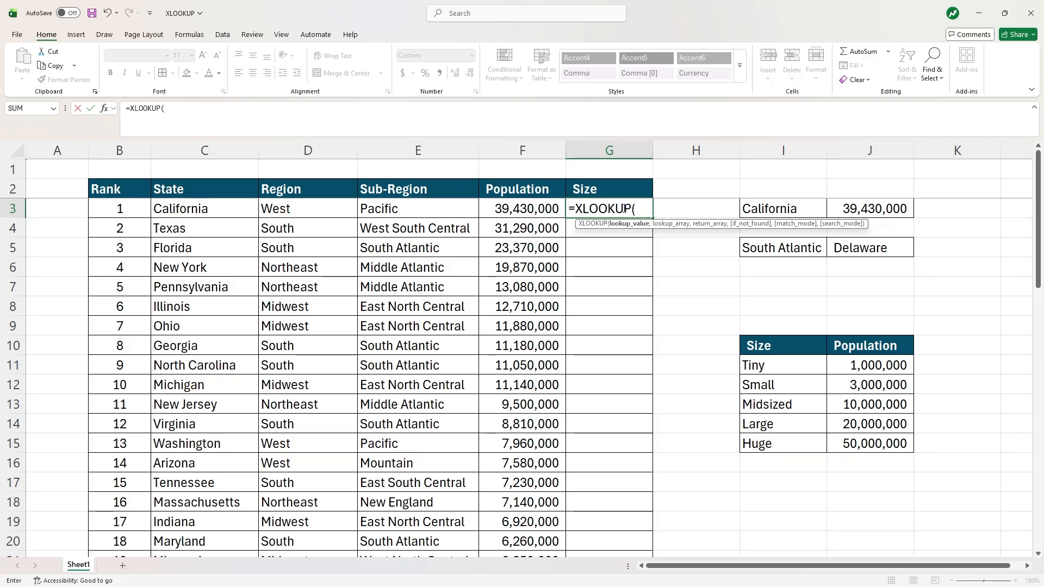
left_click(542, 211)
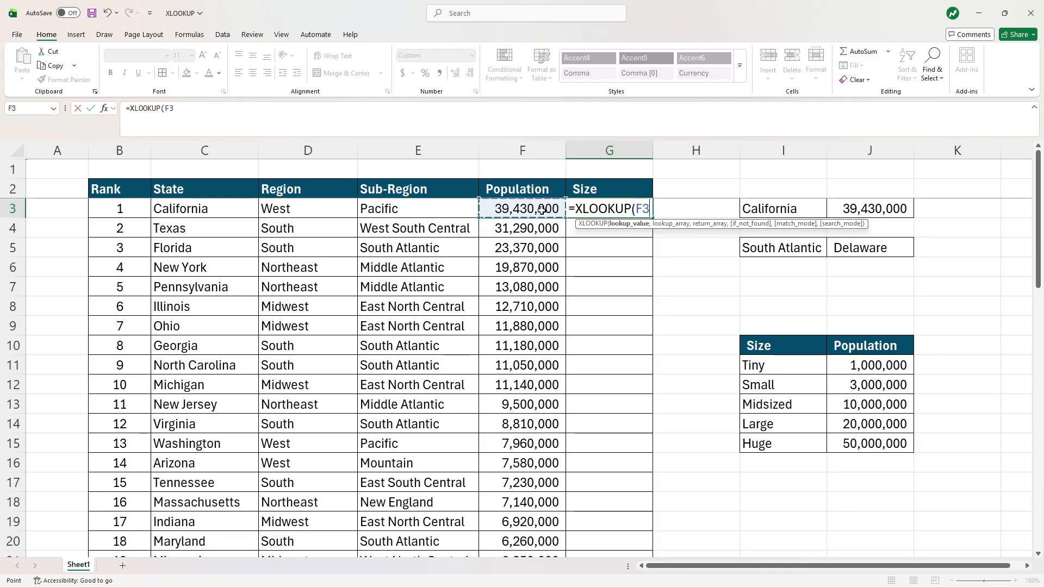
type(",")
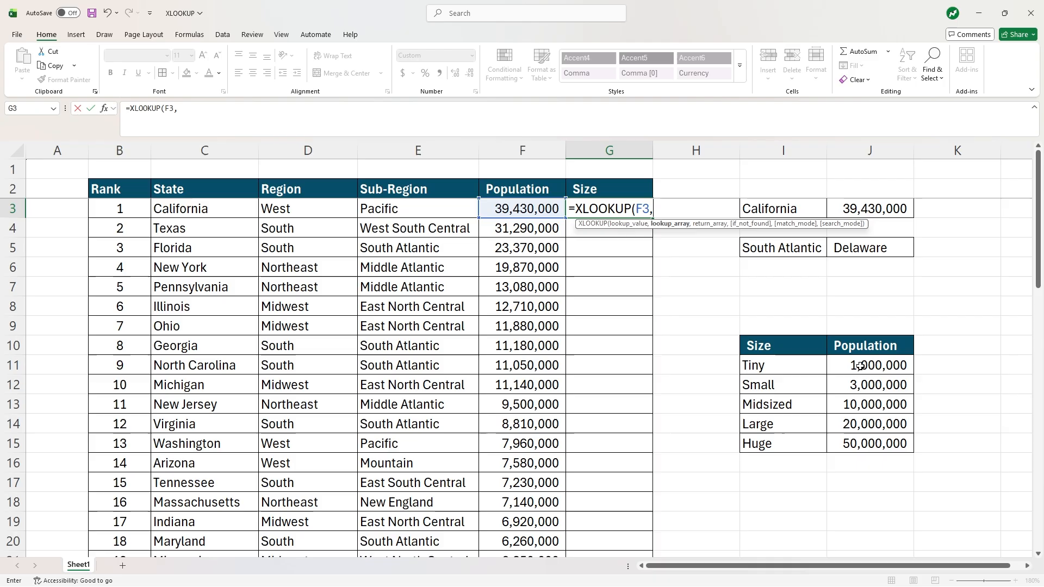
left_click_drag(861, 366, 873, 438)
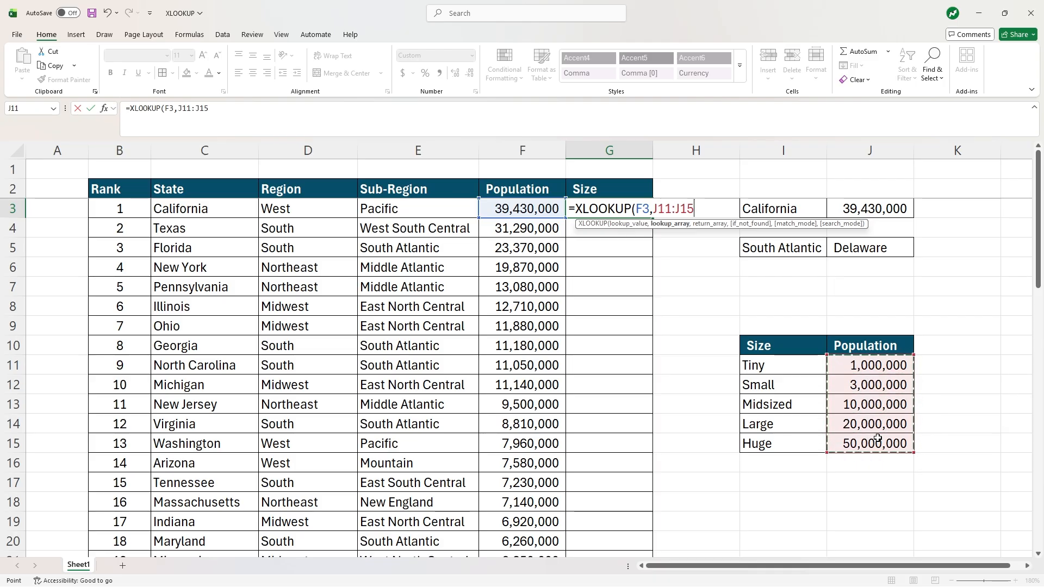
type(",")
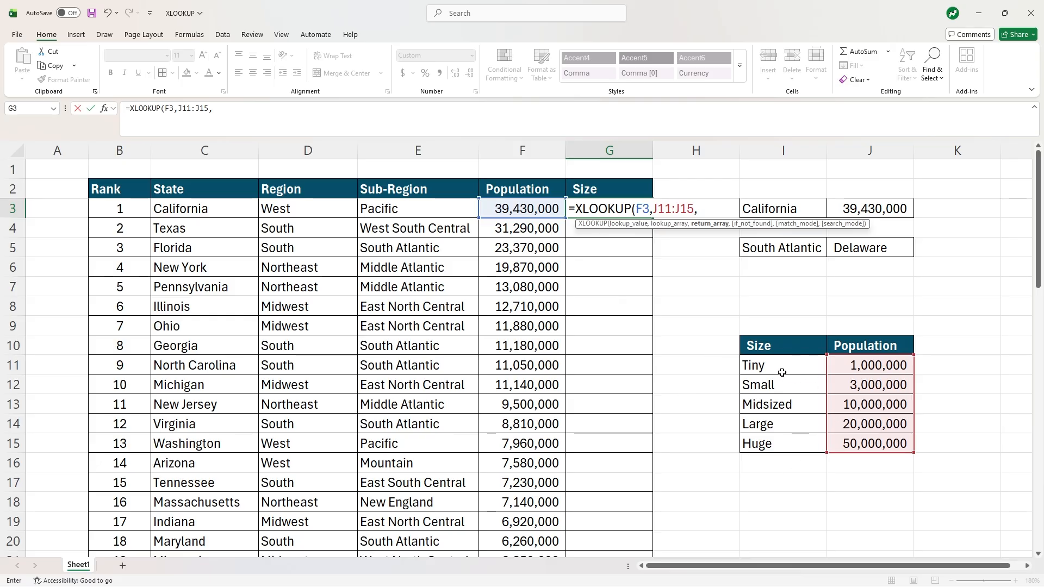
left_click_drag(779, 370, 782, 445)
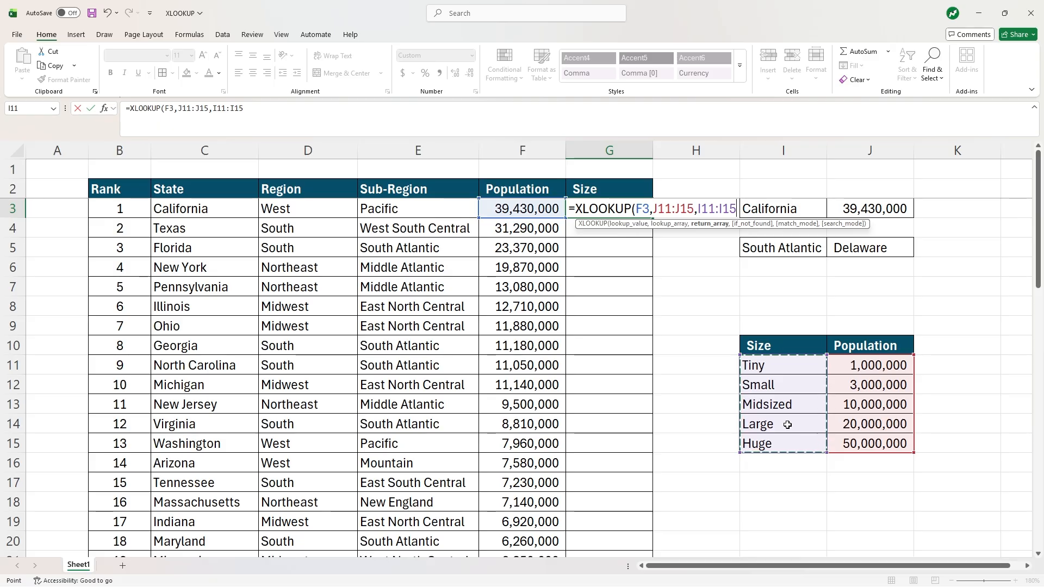
Complete the G3 formula with if_not_found skipped and match mode 1, exact match or next larger item, and check California's size.
type(",")
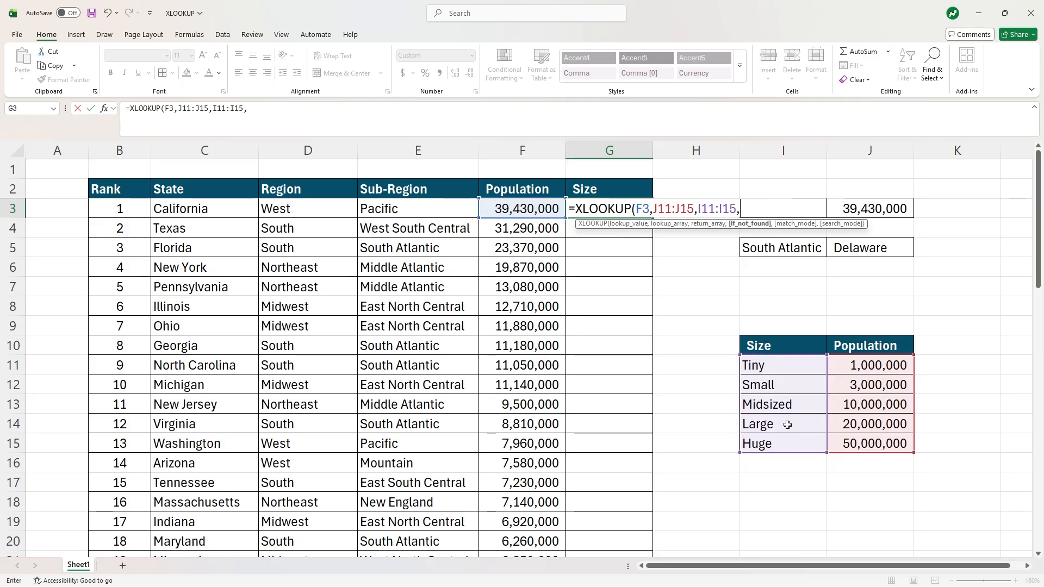
type(",")
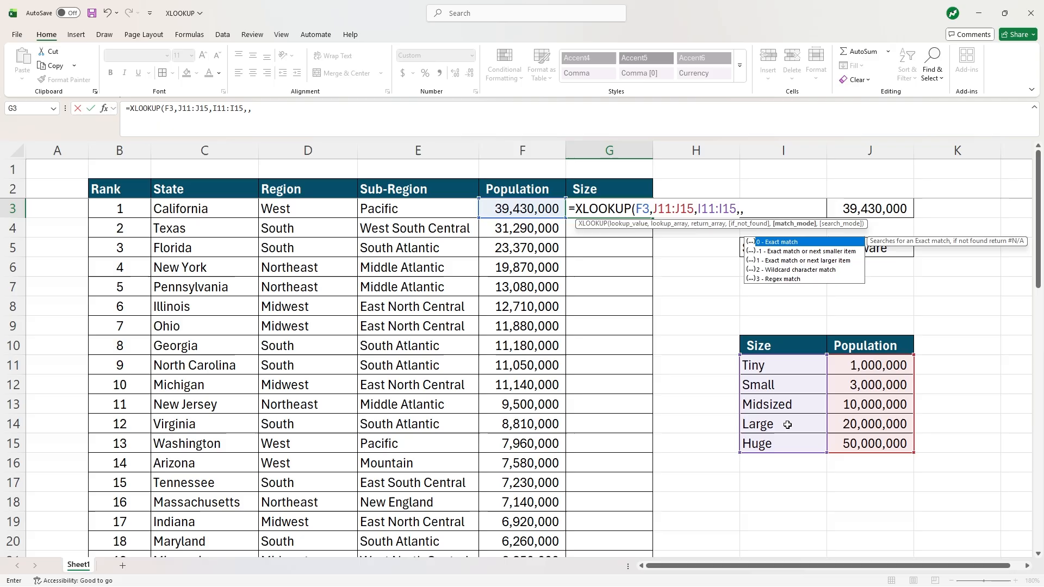
type("1")
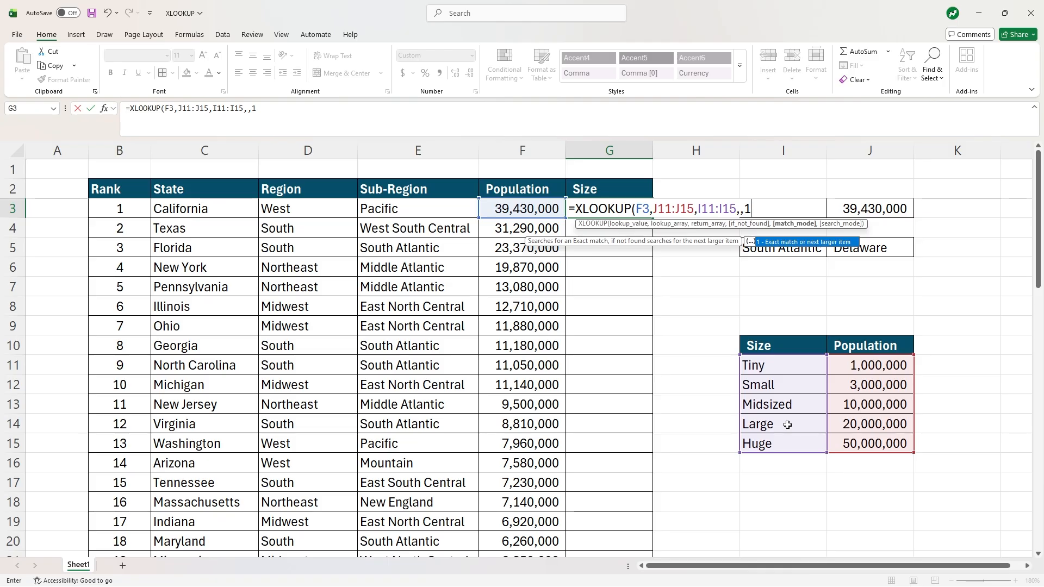
type(")")
key("Return")
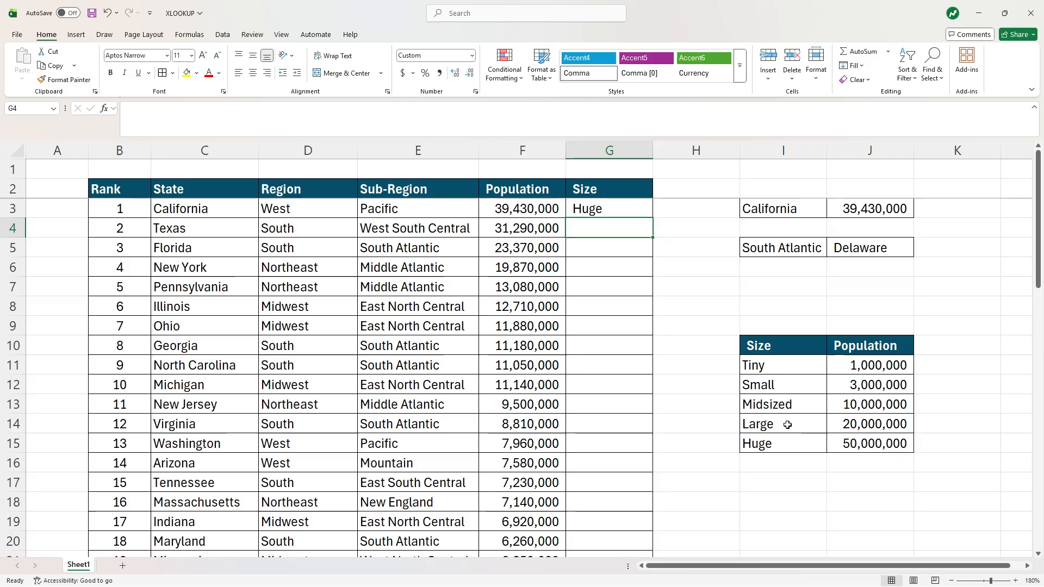
left_click_drag(524, 207, 569, 211)
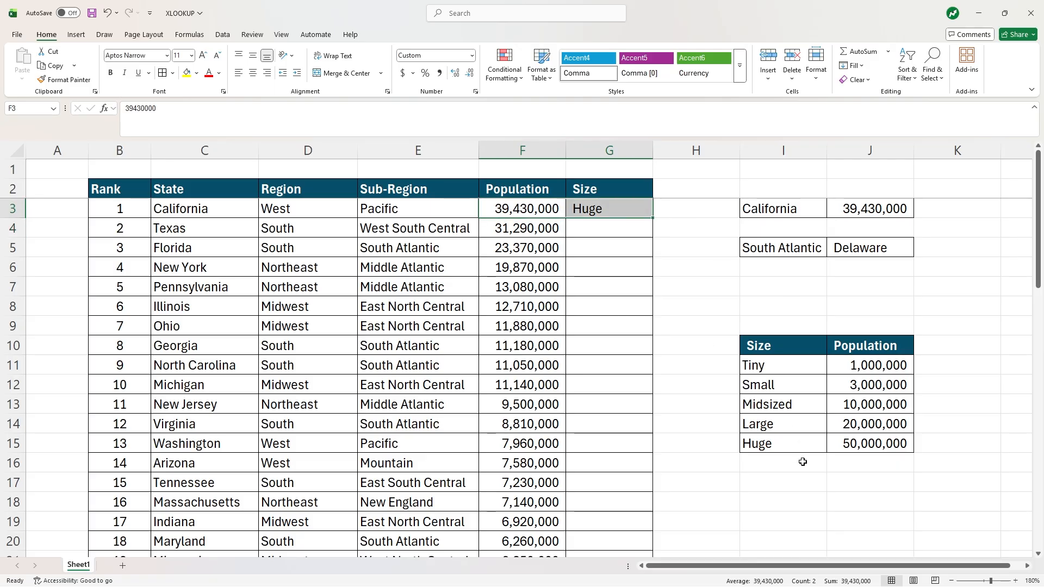
Make both ranges in the G3 formula absolute, giving =XLOOKUP(F3,$J$11:$J$15,$I$11:$I$15,,1).
left_click(613, 209)
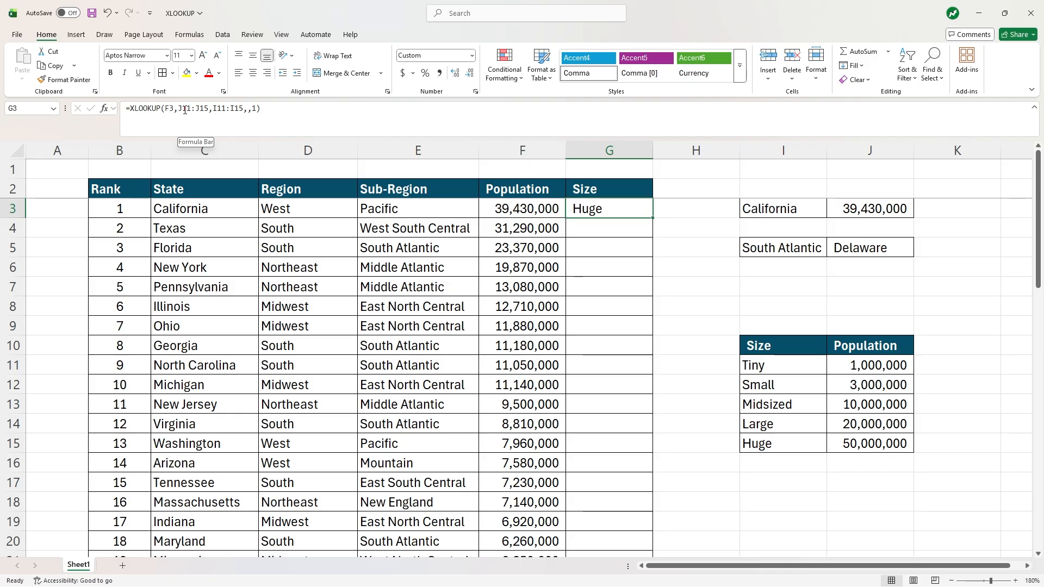
left_click(185, 110)
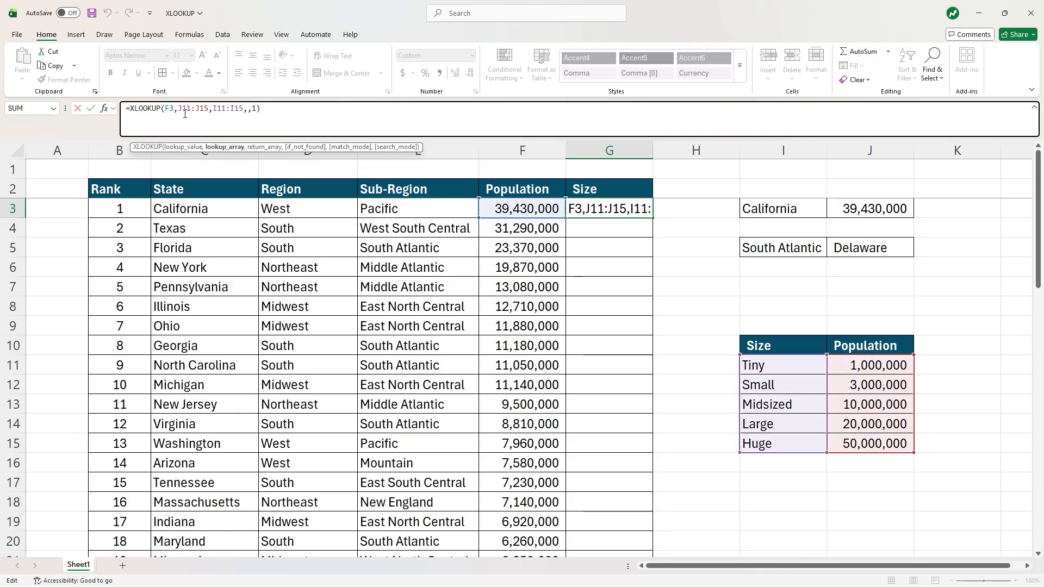
key("F4")
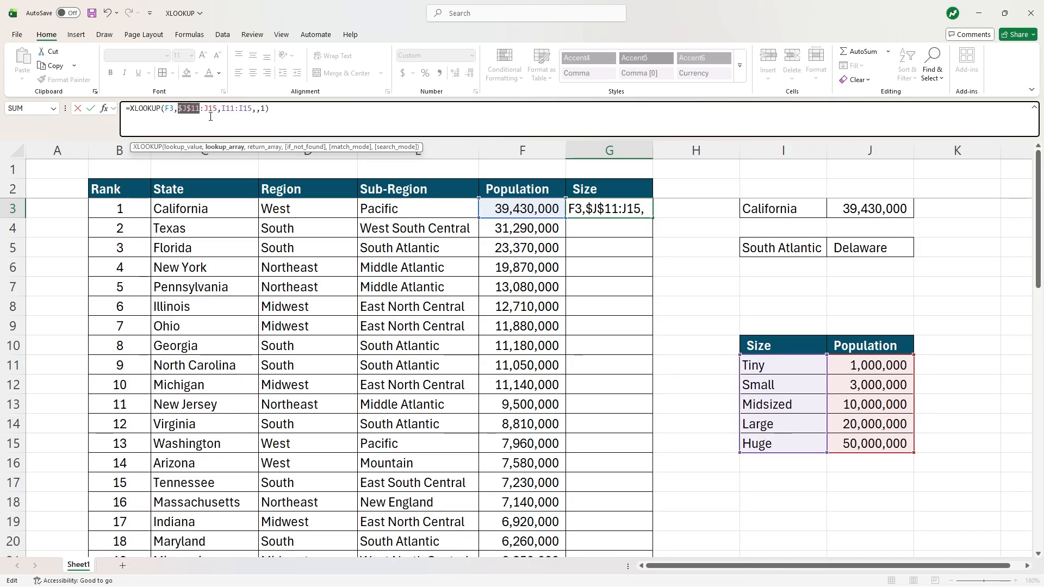
left_click(210, 108)
key("F4")
left_click(237, 109)
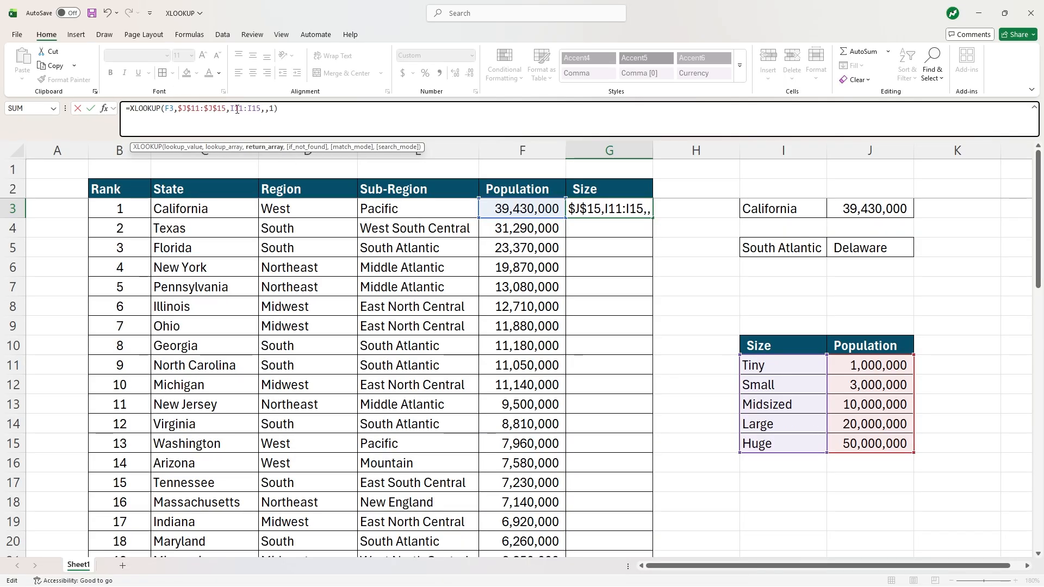
key("F4")
left_click(272, 110)
key("F4")
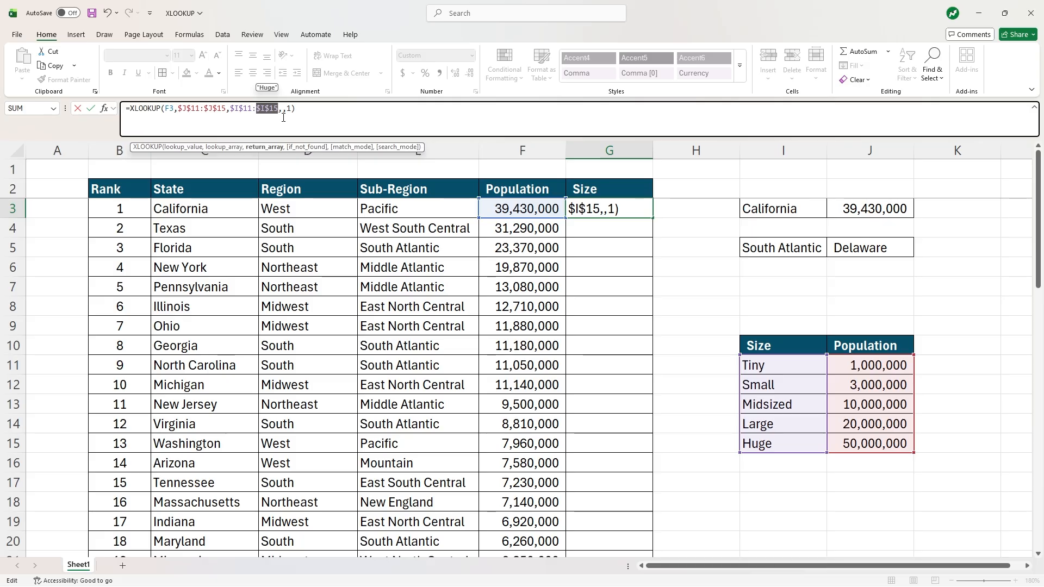
key("ctrl+Return")
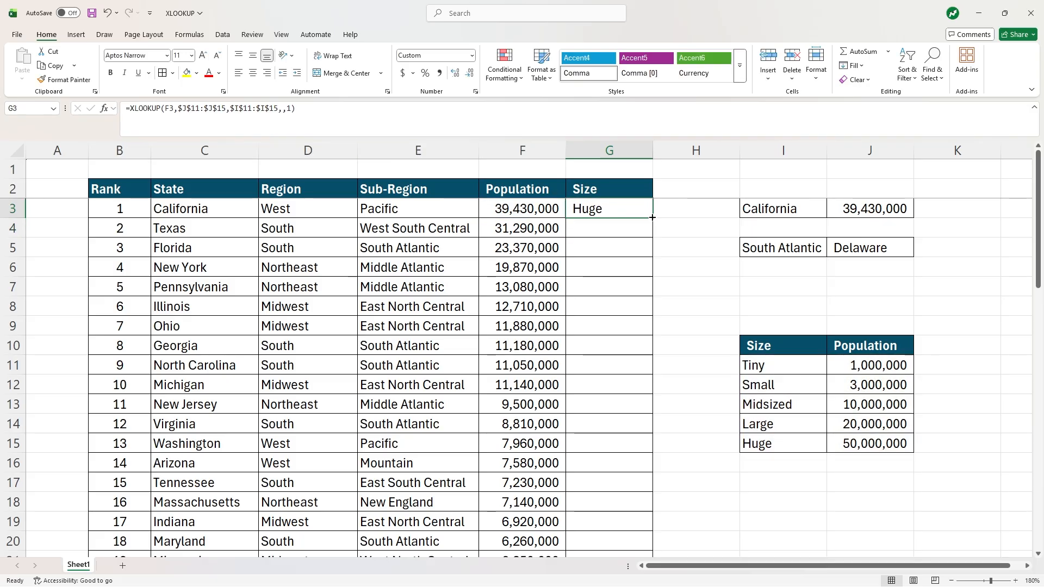
Fill the G3 formula down the Size column to row 52 and check the states classed as Tiny.
double_click(653, 217)
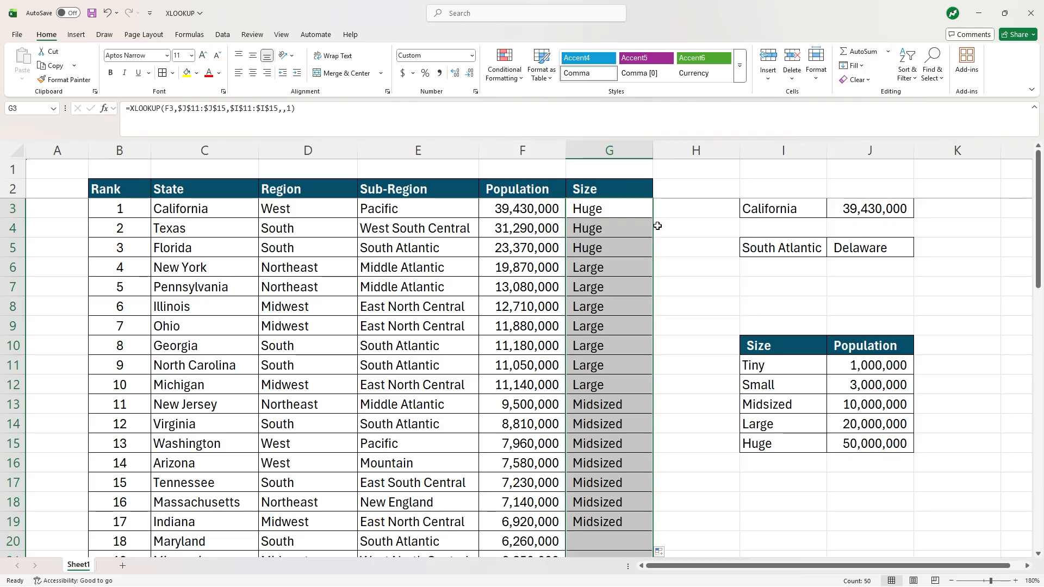
left_click(694, 307)
scroll(694, 308, "down", 5)
scroll(694, 307, "down", 7)
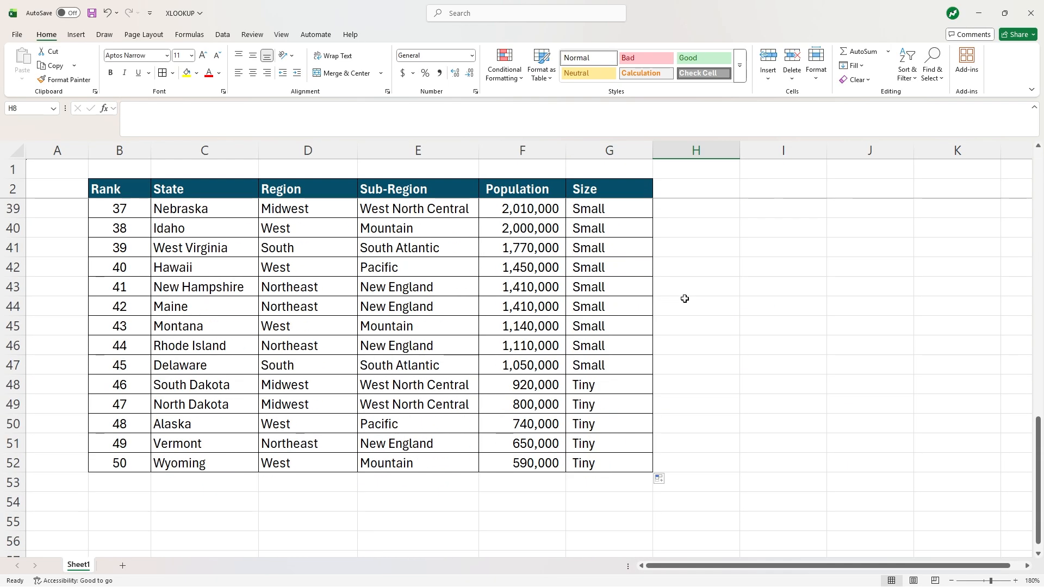
left_click_drag(618, 382, 125, 461)
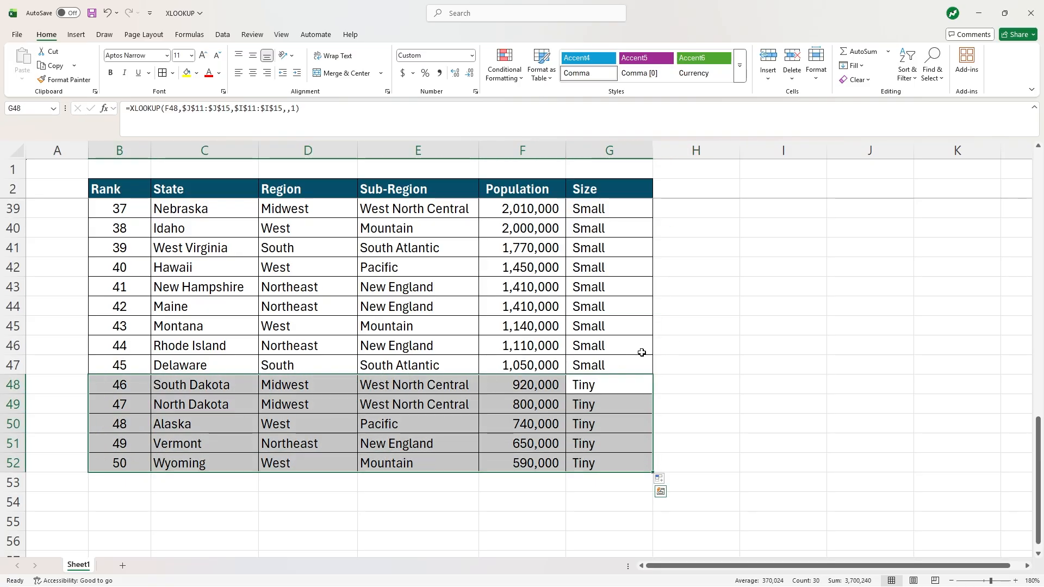
Change the match mode in G3 to -1, exact match or next smaller item, and fill the formula down the Size column.
scroll(620, 359, "up", 4)
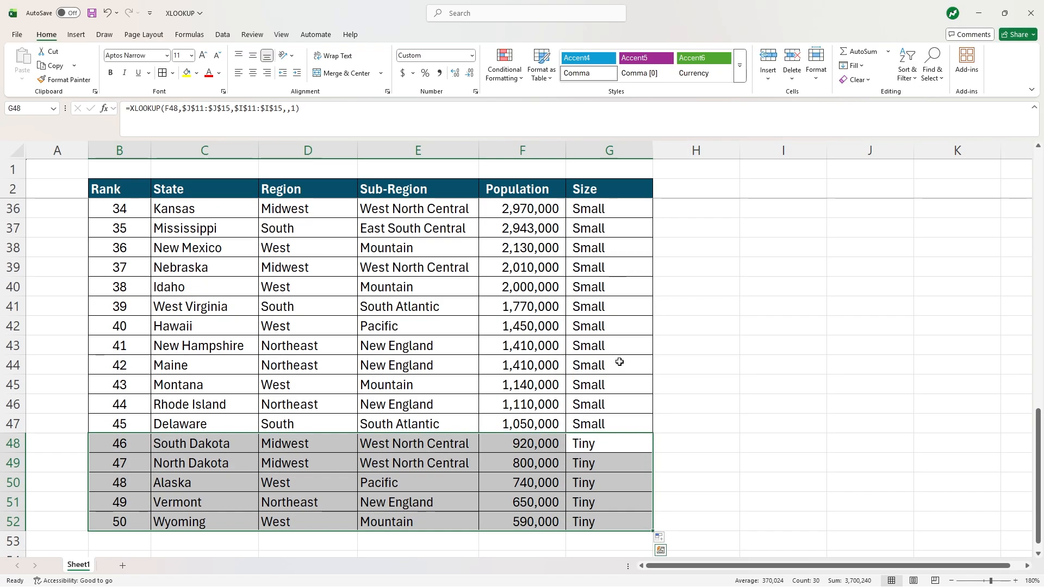
scroll(620, 377, "up", 5)
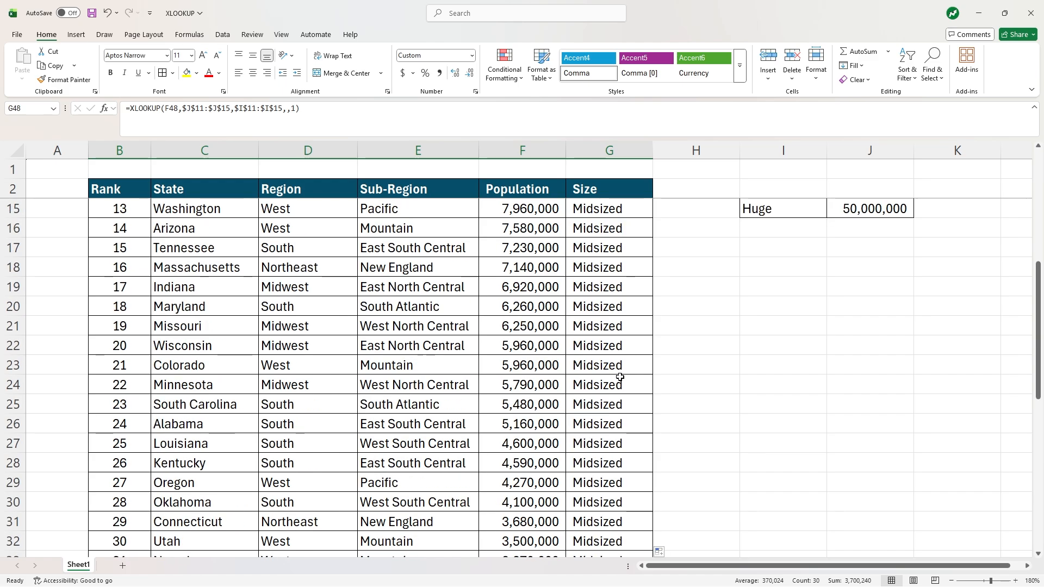
scroll(620, 377, "up", 3)
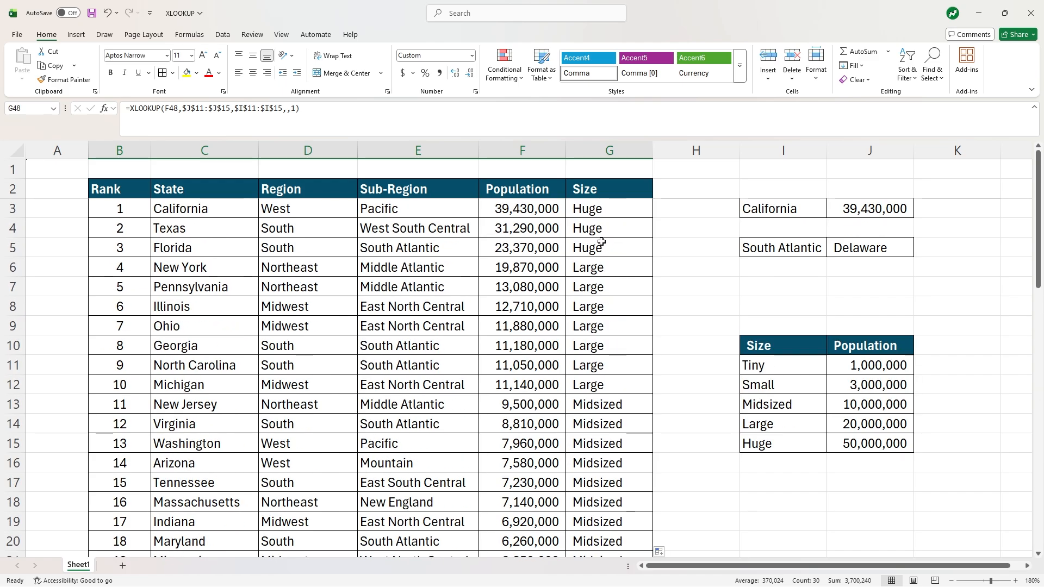
left_click(595, 212)
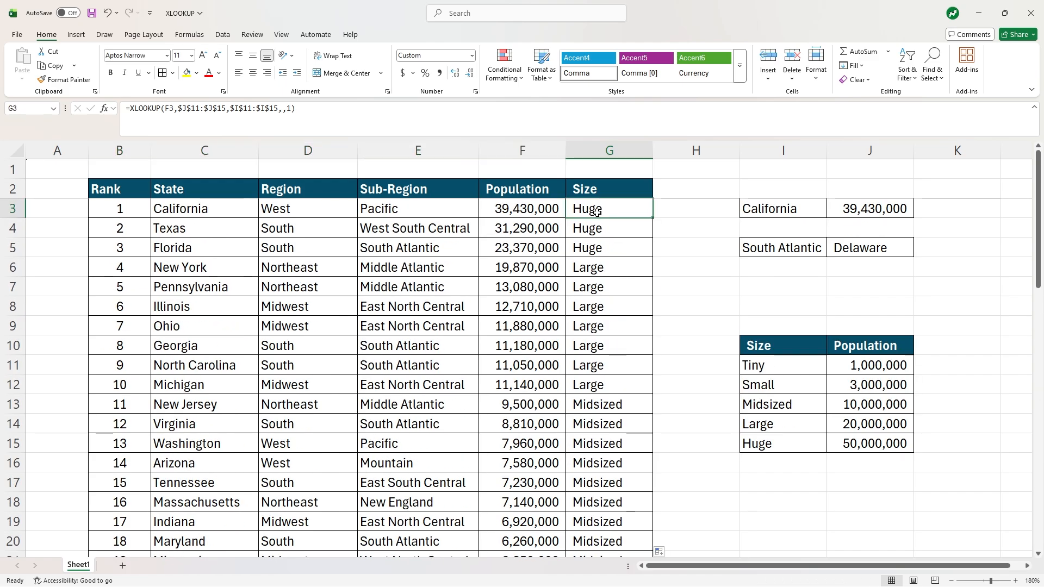
left_click(287, 111)
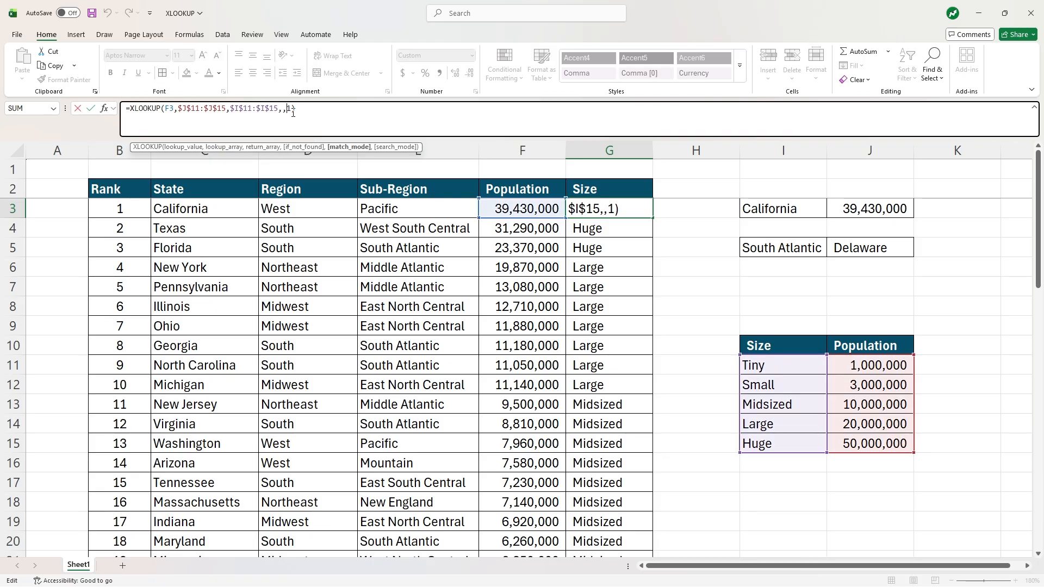
type("-")
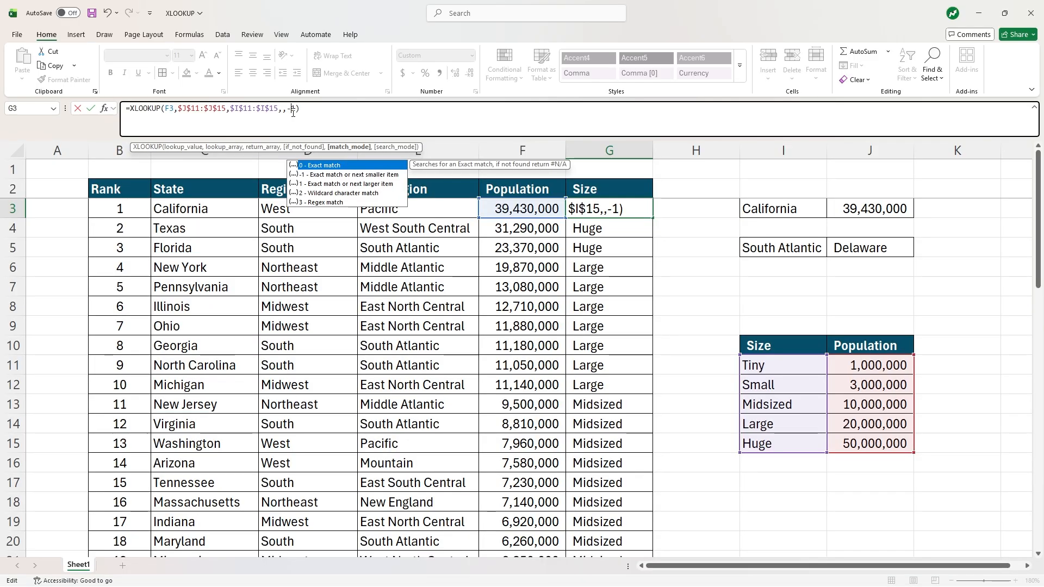
key("Return")
left_click(645, 211)
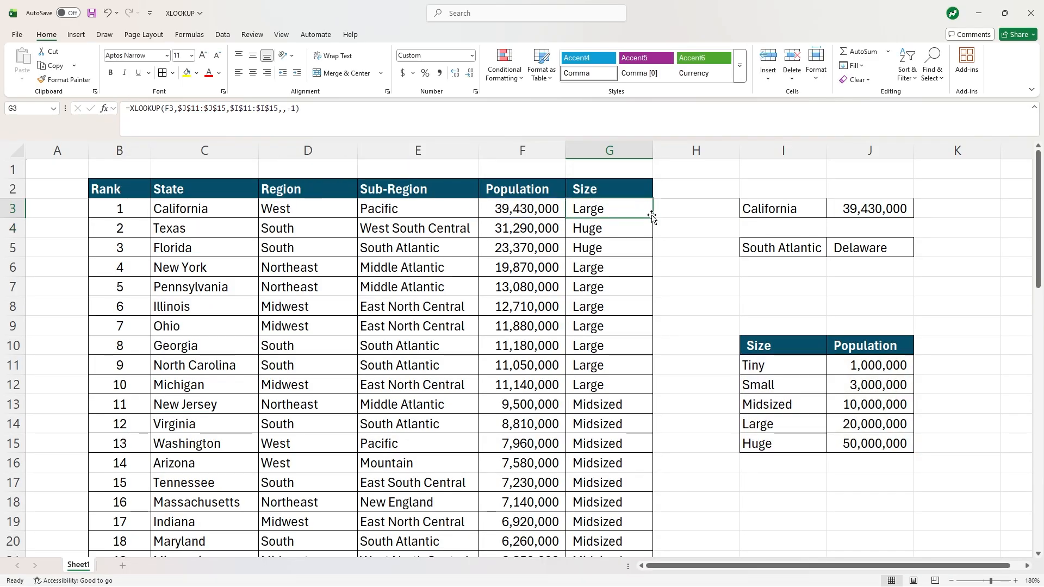
double_click(653, 218)
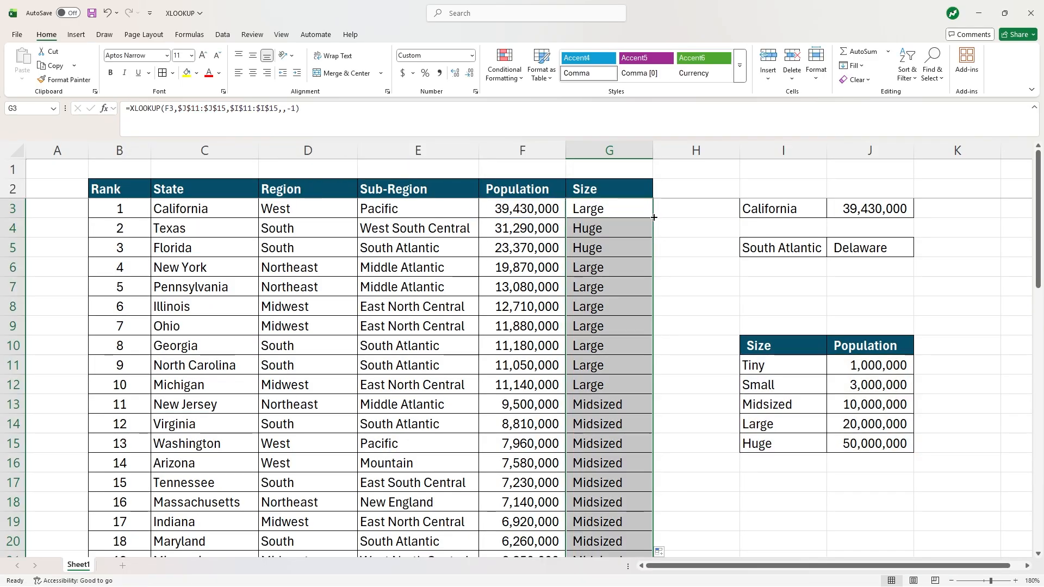
Check the refilled Size column down to the last state, and undo the fill and the match mode change in G3.
left_click(704, 322)
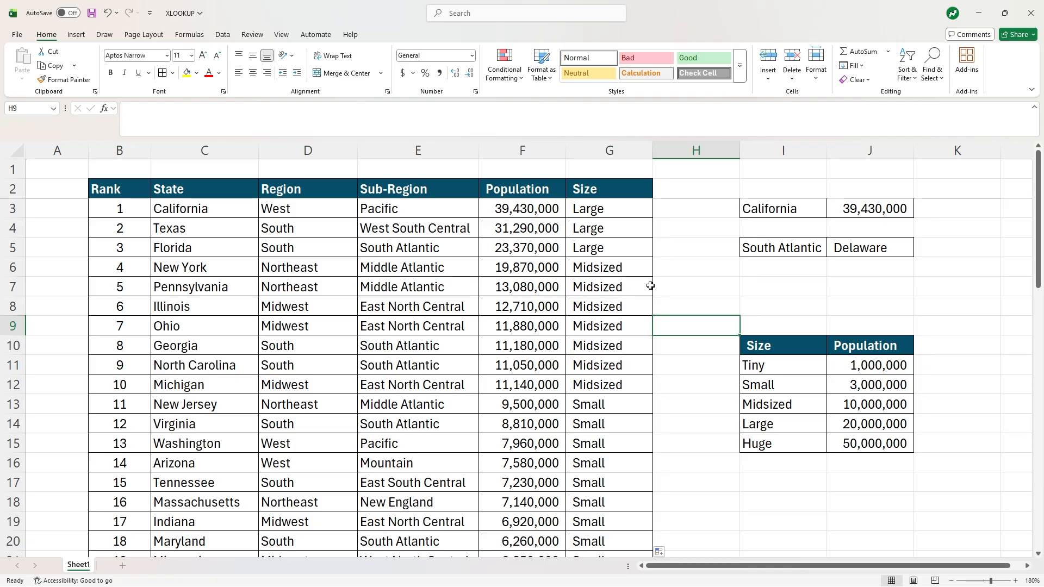
scroll(651, 286, "down", 12)
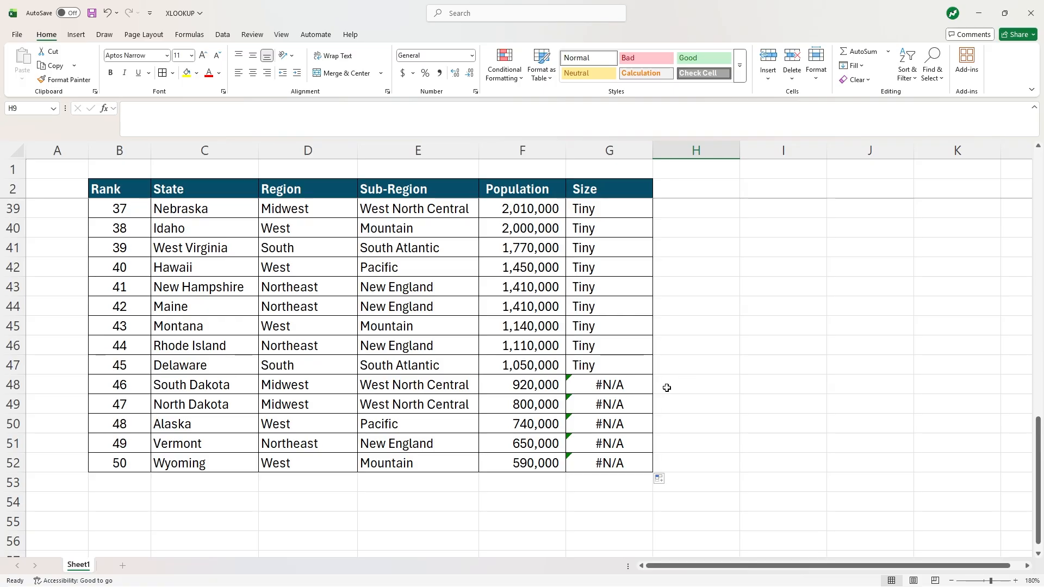
scroll(658, 386, "up", 12)
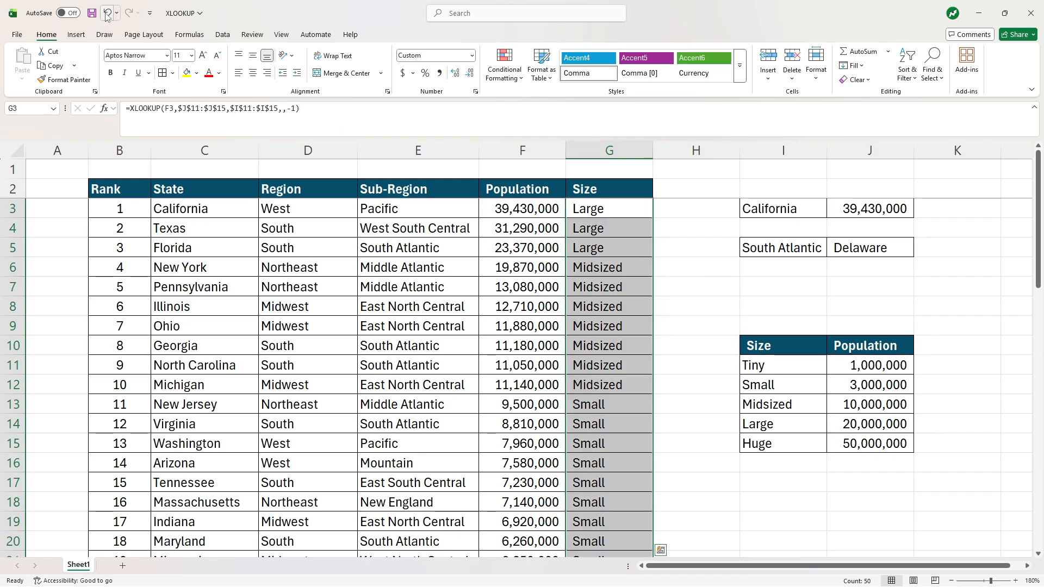
key("ctrl+z")
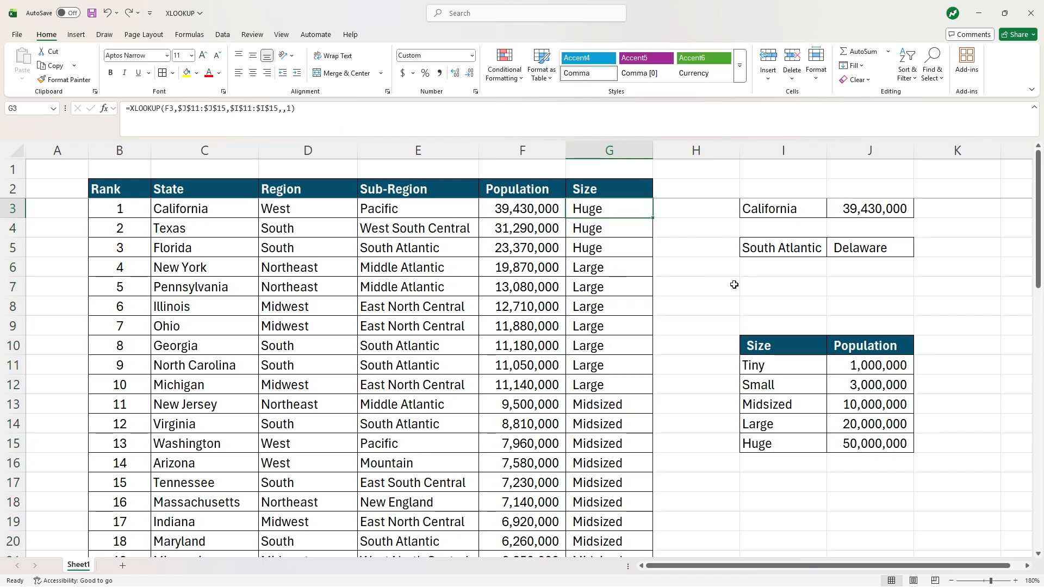